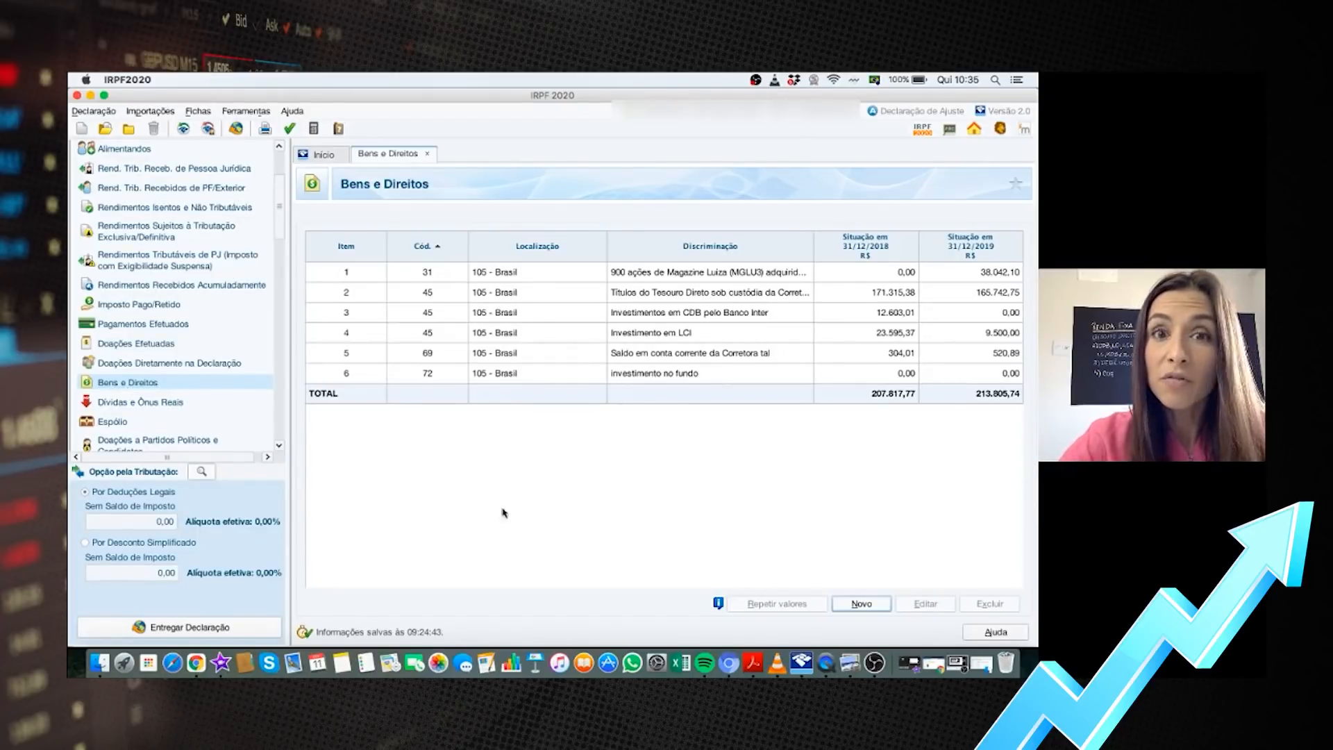
# Switch to the B3 CEI investor portal login page in Chrome
pyautogui.click(196, 663)
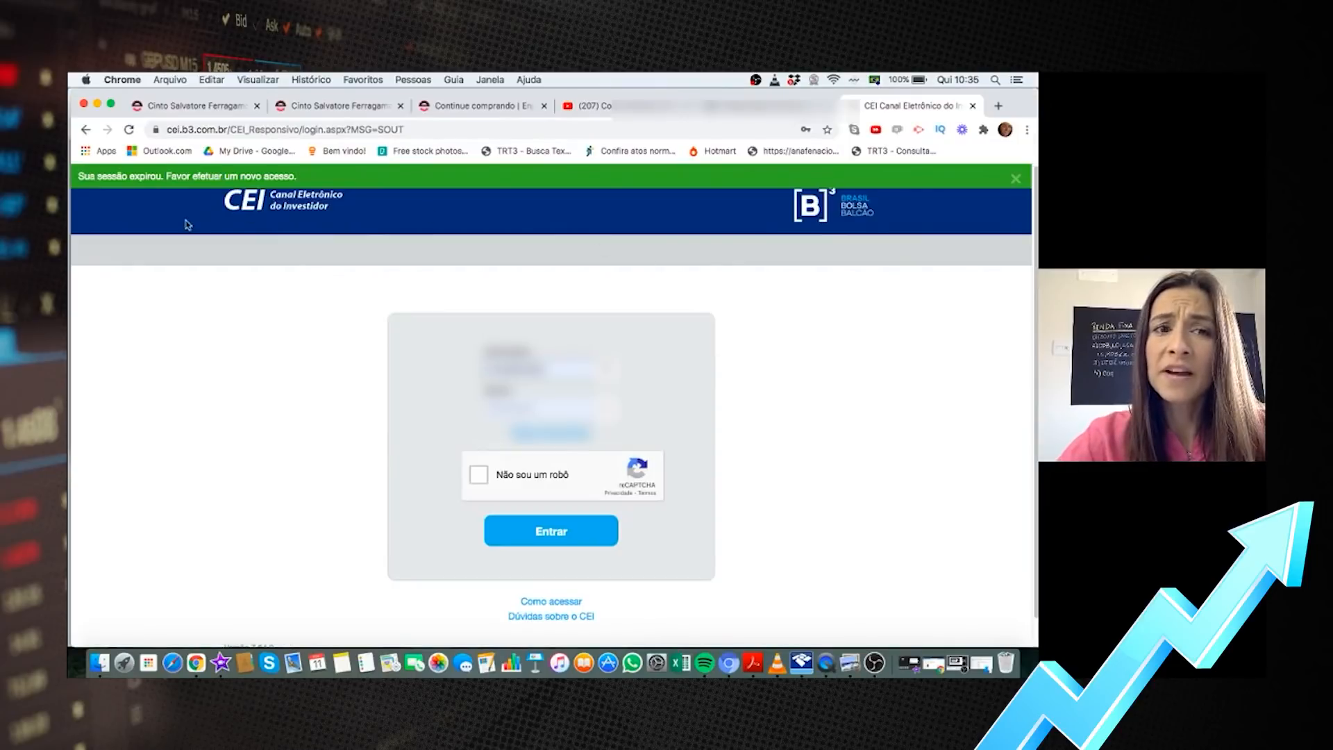
# Log in to CEI and open Negociação de ativos for 1099 - INTER DTVM LTDA
pyautogui.click(479, 474)
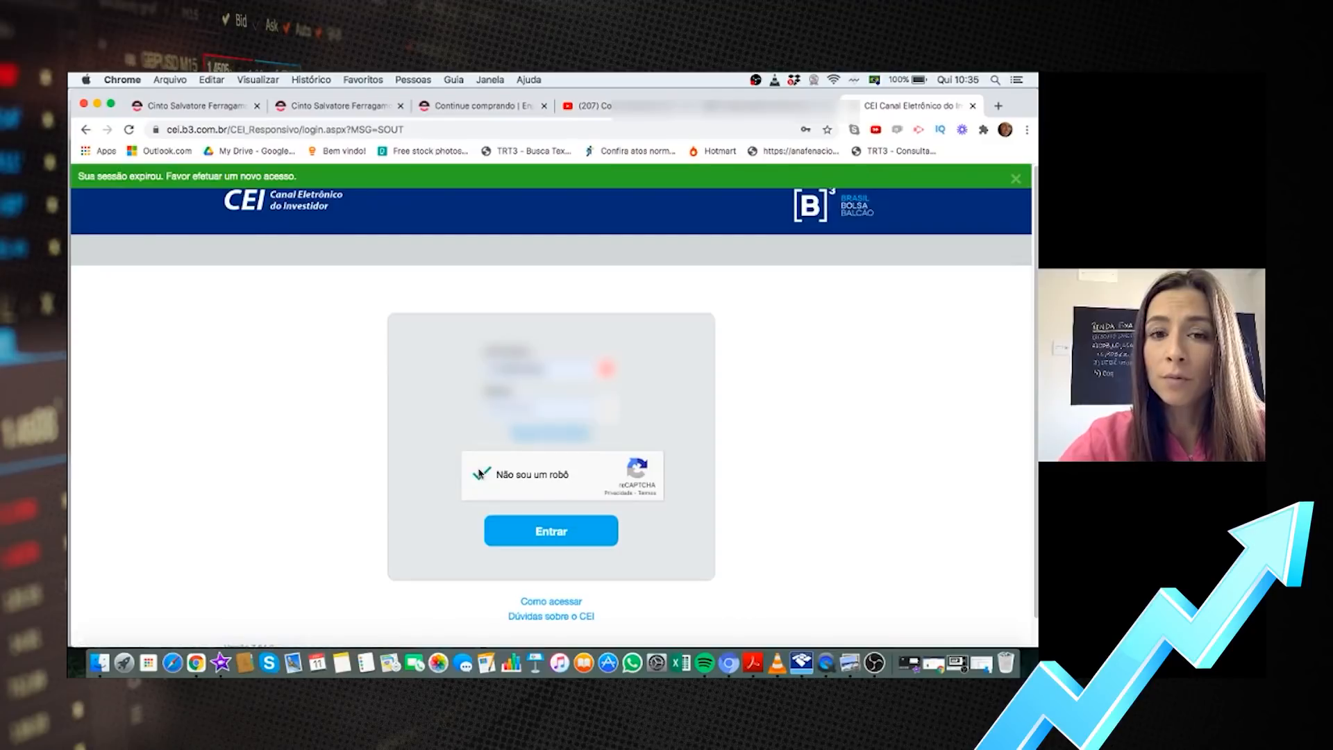
pyautogui.click(556, 540)
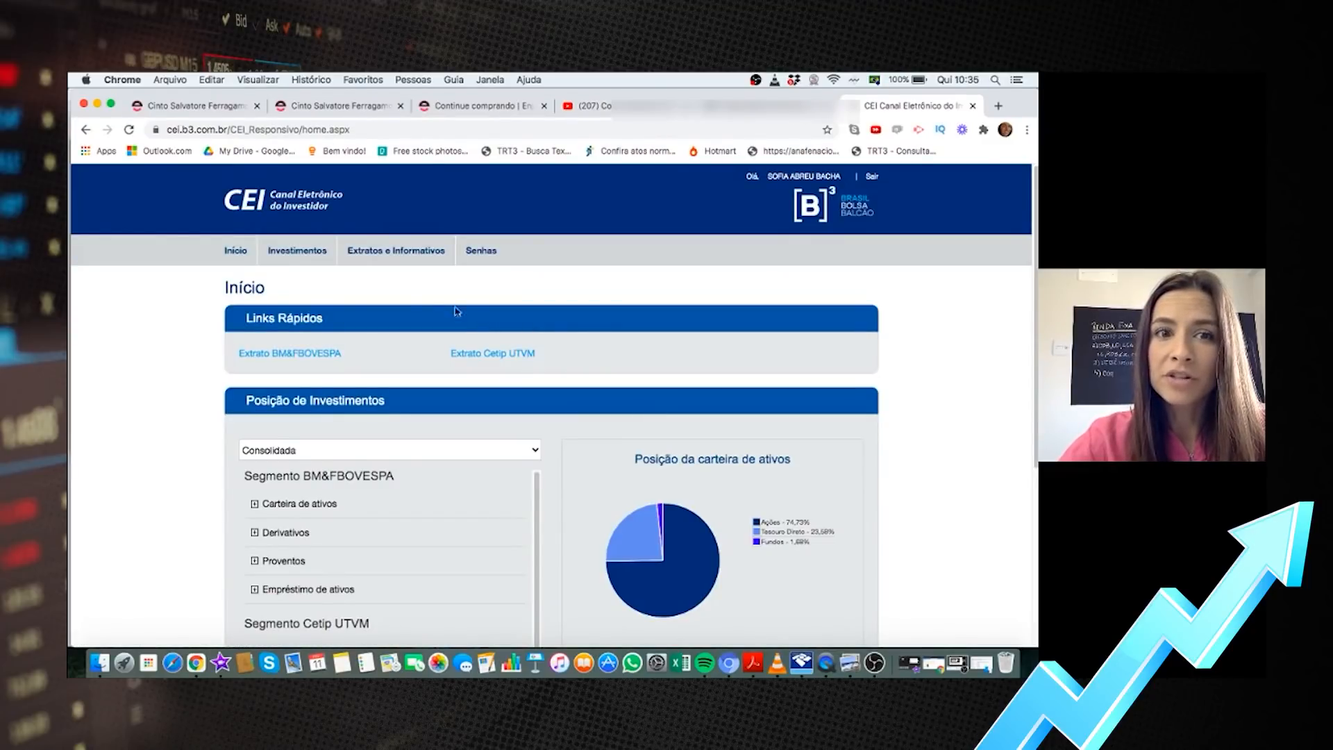
pyautogui.moveTo(395, 257)
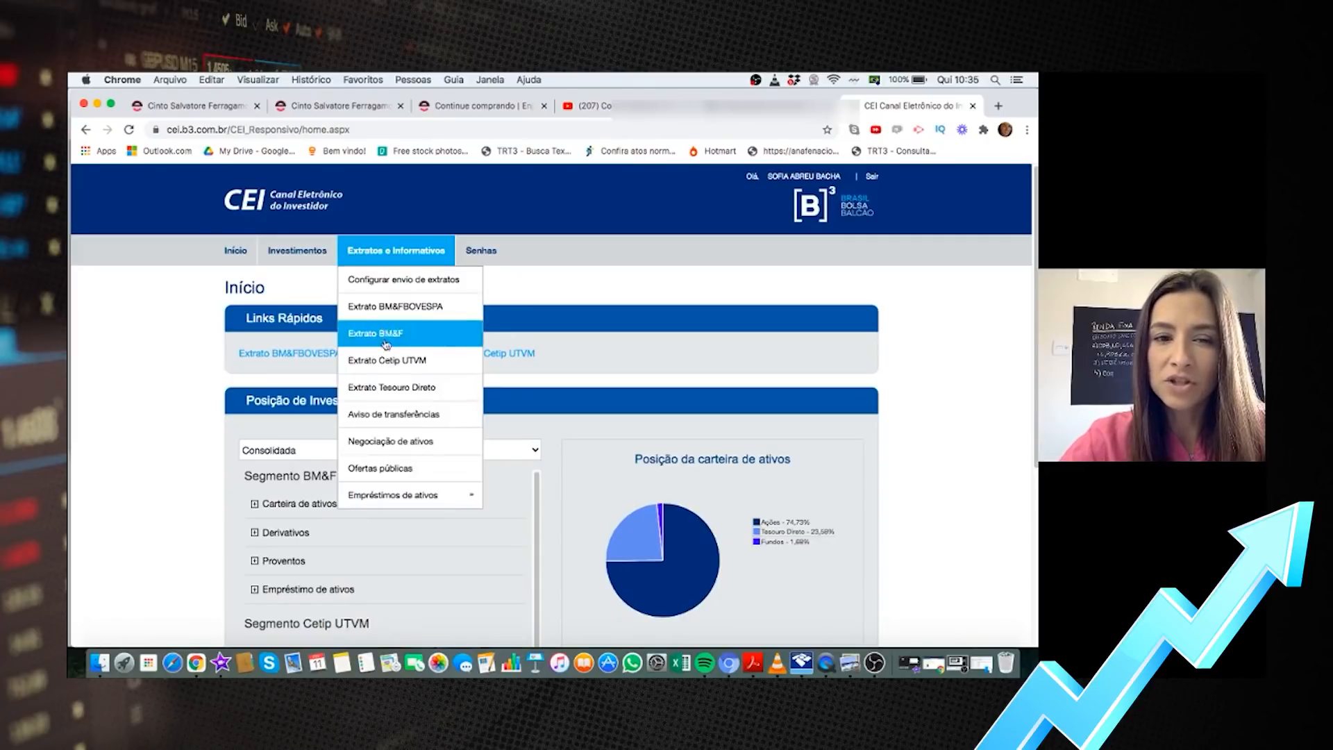
pyautogui.click(398, 443)
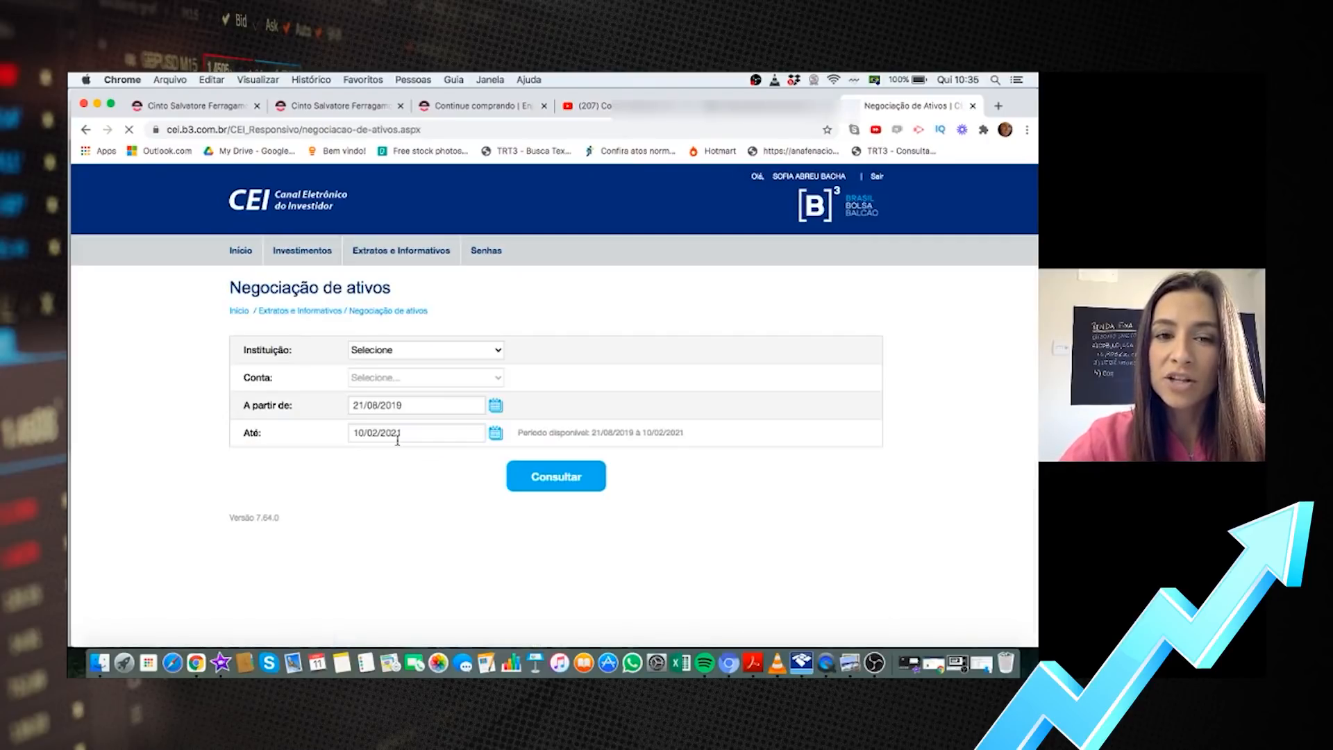
pyautogui.click(450, 357)
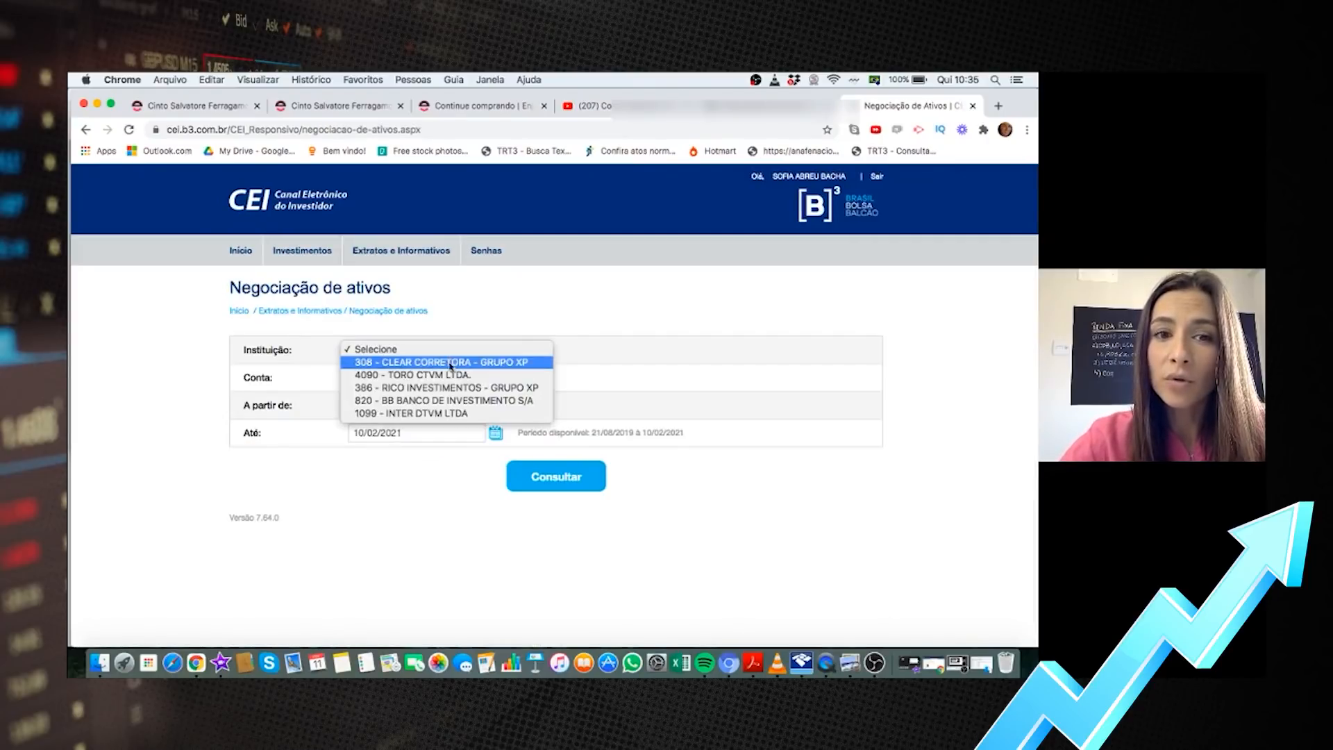
pyautogui.click(454, 413)
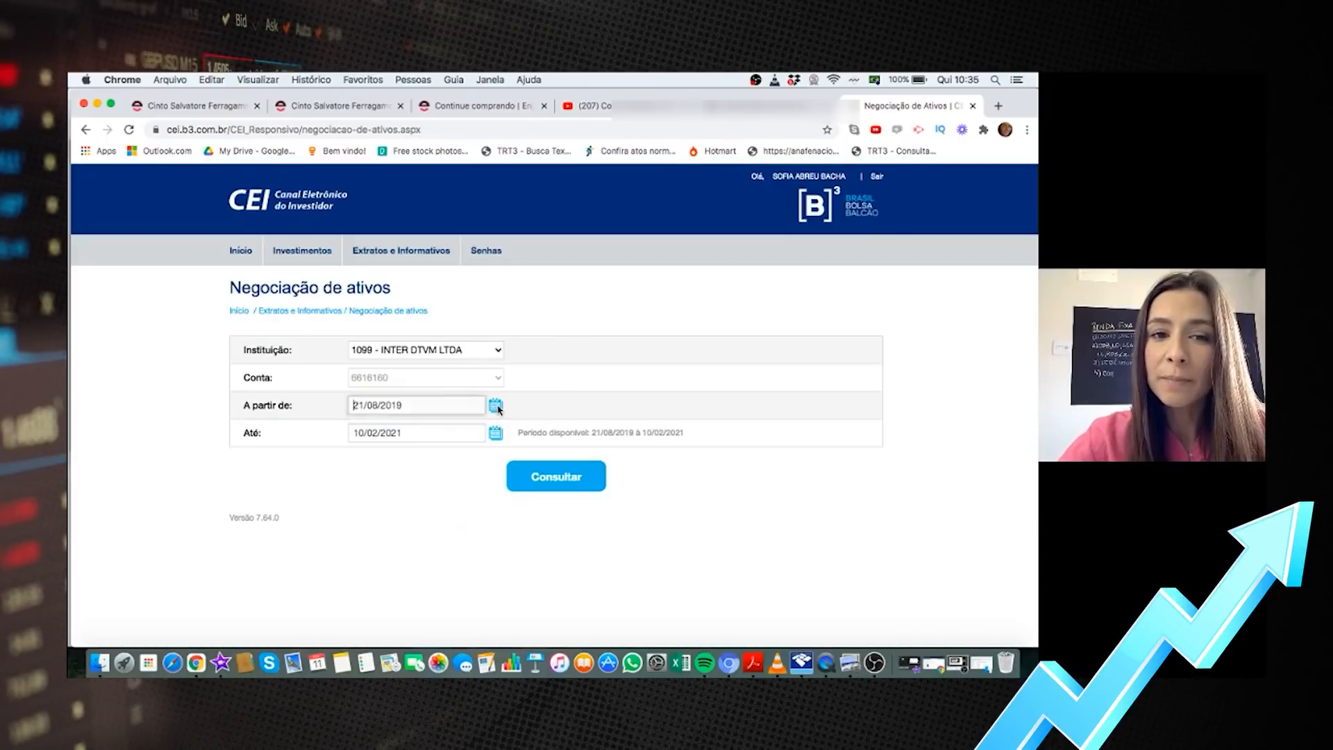
# Set the trade query start date to 01/01/2020
pyautogui.click(496, 406)
pyautogui.click(500, 429)
pyautogui.click(500, 429)
pyautogui.click(500, 429)
pyautogui.click(500, 428)
pyautogui.click(500, 428)
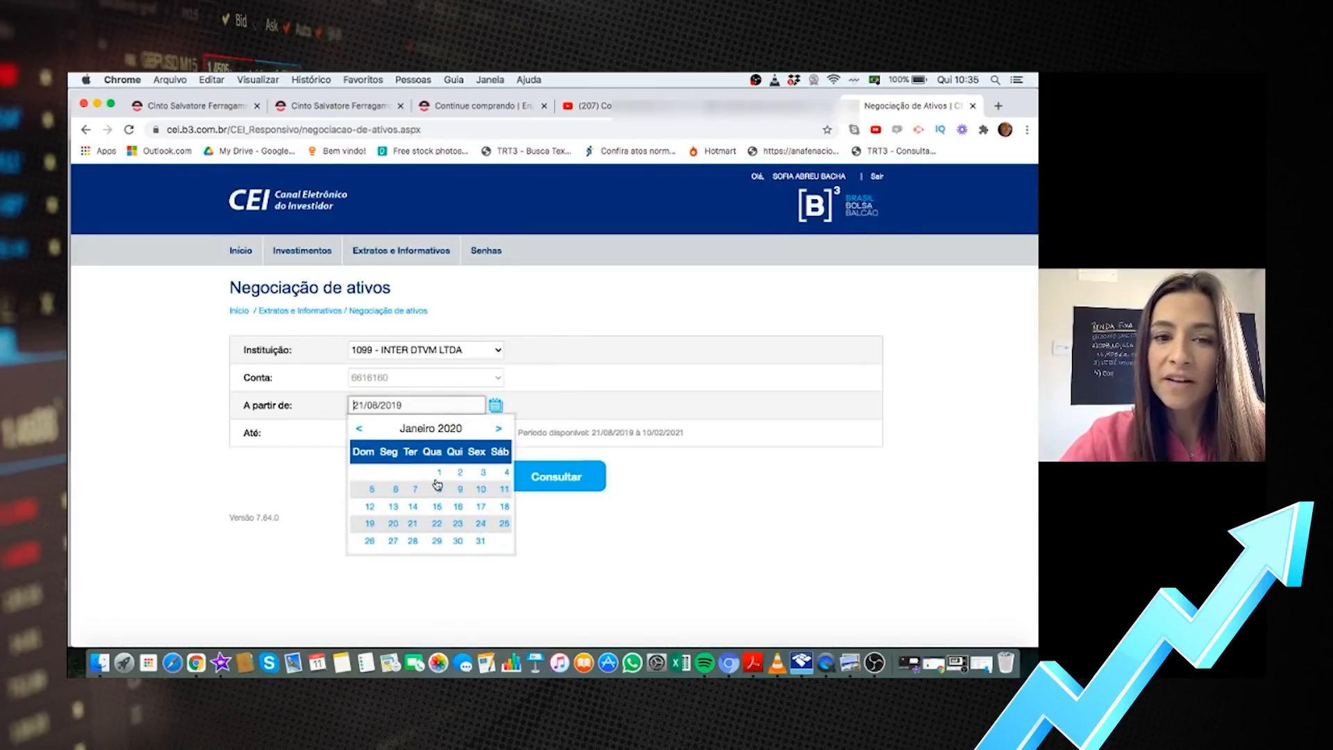
pyautogui.click(440, 474)
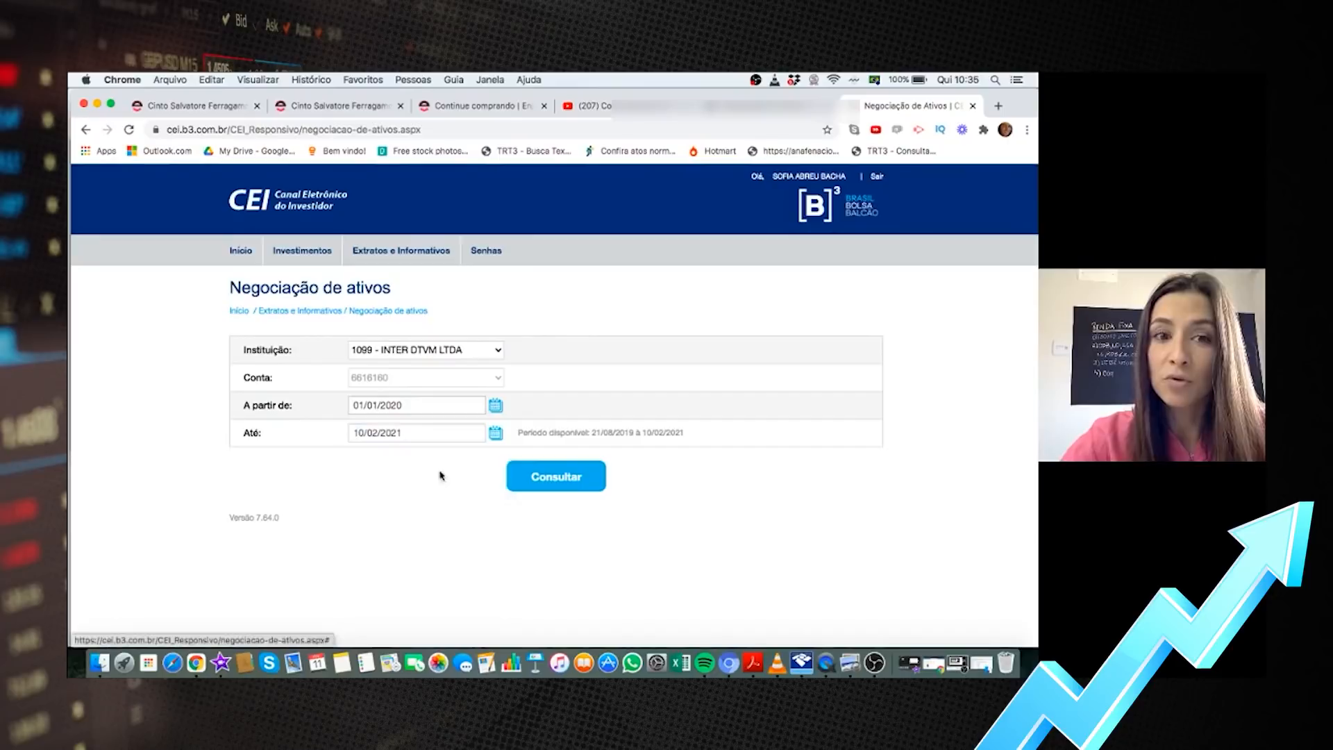
# Set the end date to 31/12/2020 and run the query for the 2020 trades
pyautogui.click(495, 433)
pyautogui.click(498, 456)
pyautogui.click(499, 456)
pyautogui.click(499, 456)
pyautogui.click(498, 456)
pyautogui.click(361, 457)
pyautogui.click(360, 457)
pyautogui.click(360, 456)
pyautogui.click(360, 456)
pyautogui.click(361, 456)
pyautogui.click(361, 456)
pyautogui.click(455, 568)
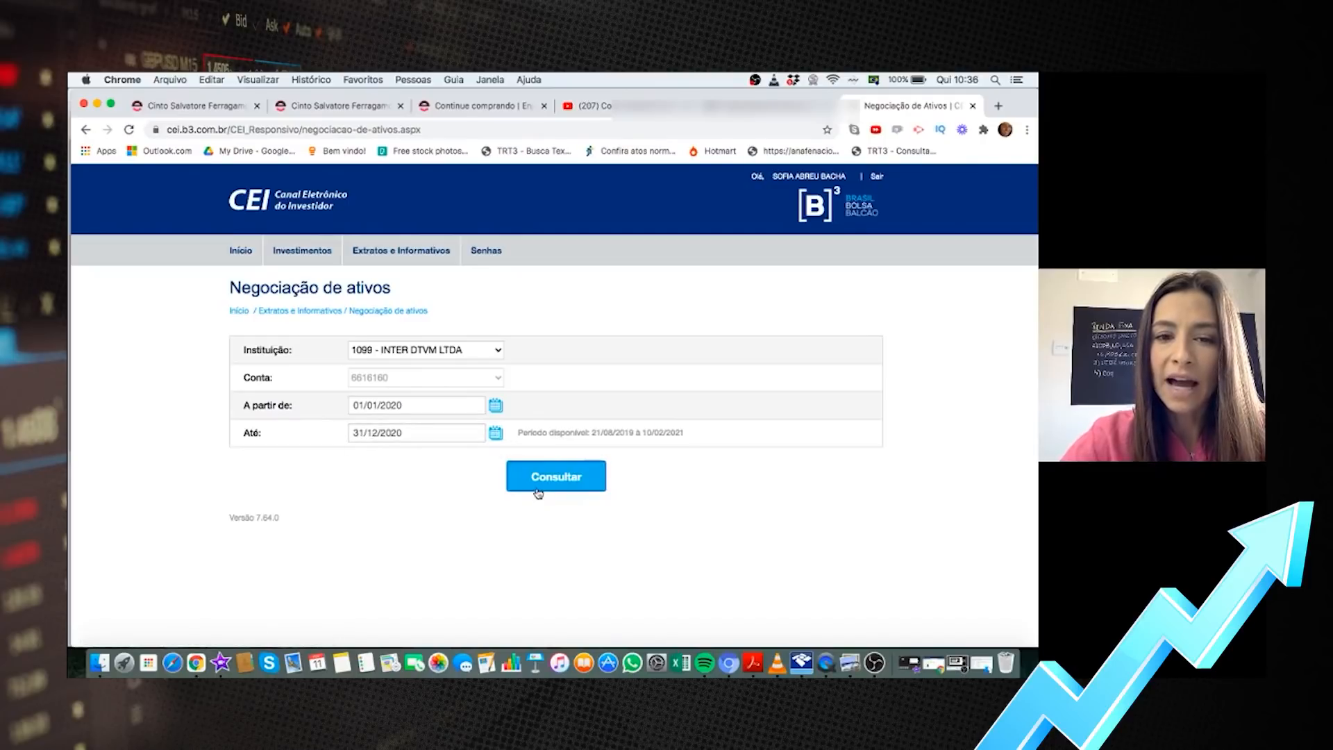
pyautogui.click(539, 492)
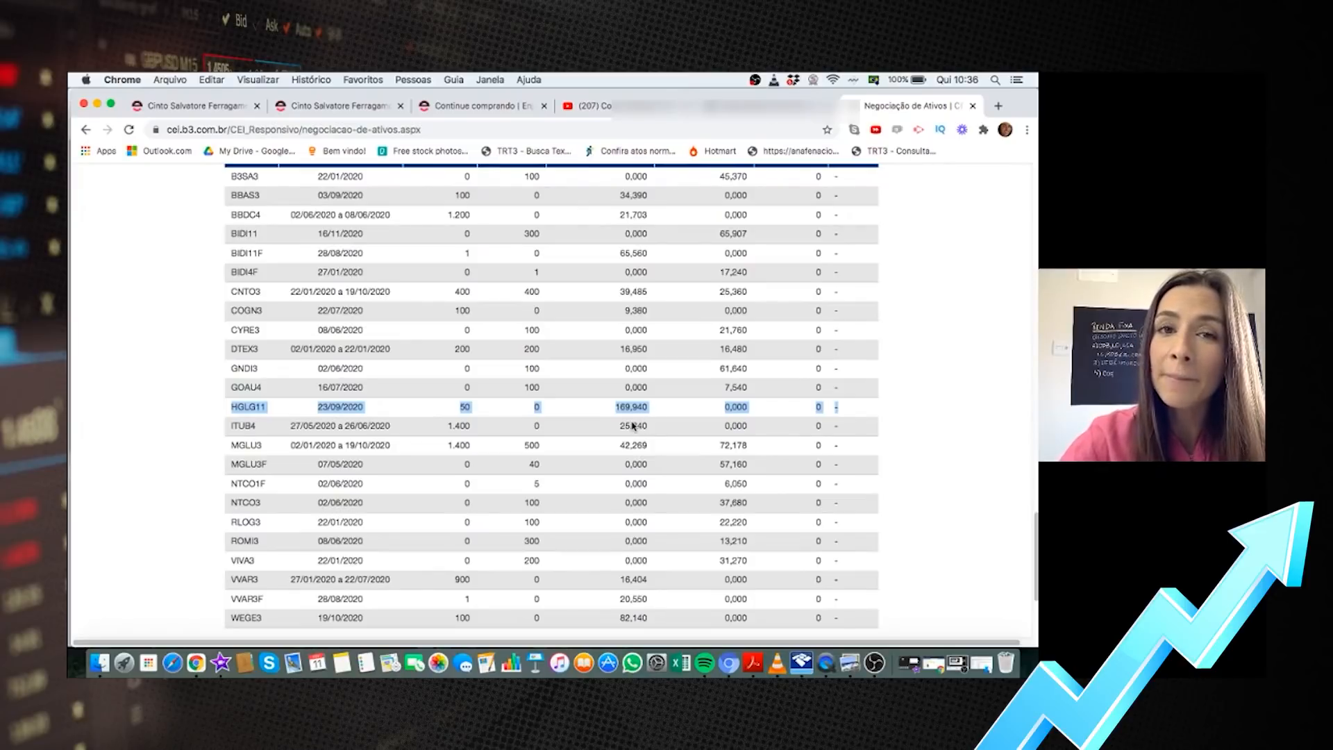
# Start a new Bens e Direitos item, code 73 - Fundo de Investimento Imobiliário, owned by the Titular
pyautogui.click(796, 662)
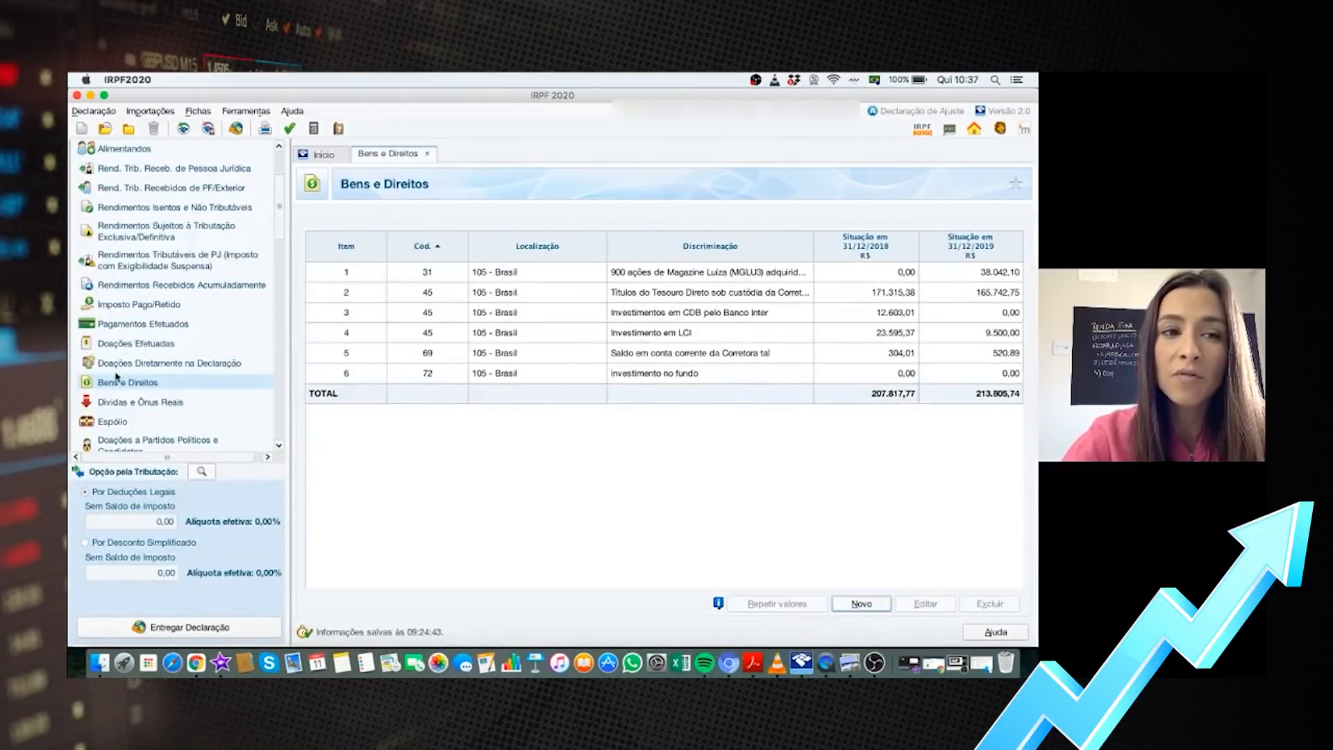
pyautogui.click(880, 609)
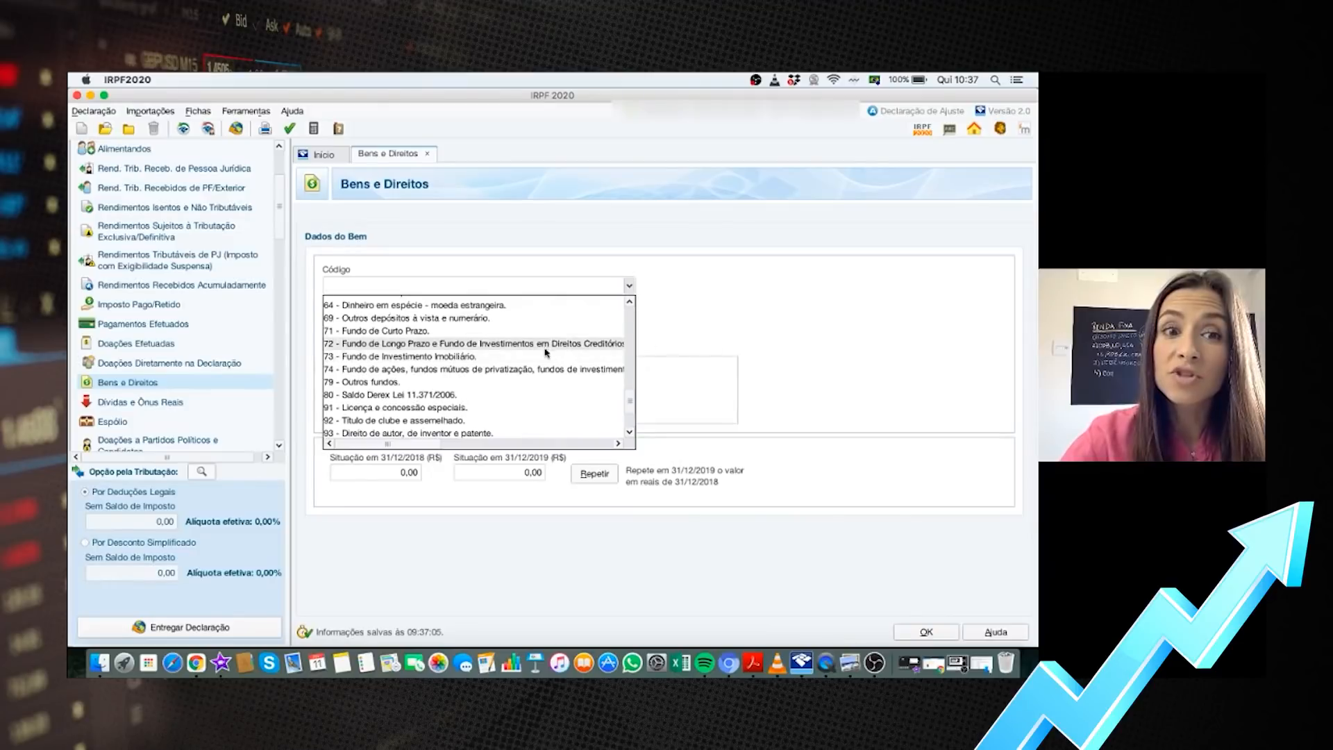
pyautogui.click(471, 357)
pyautogui.click(331, 329)
pyautogui.click(361, 405)
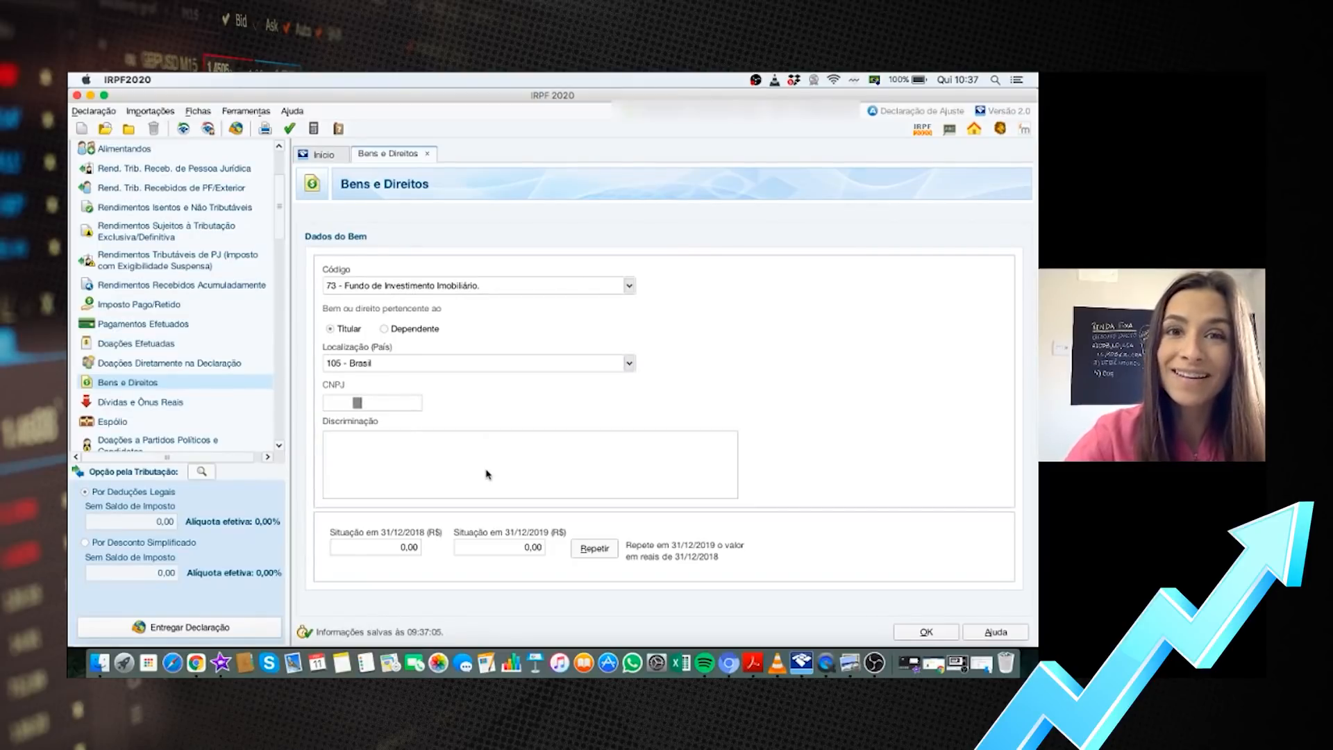
# Describe the asset as '50 cotas do Fundo Imobiliário', then return to the CEI trades
pyautogui.click(403, 472)
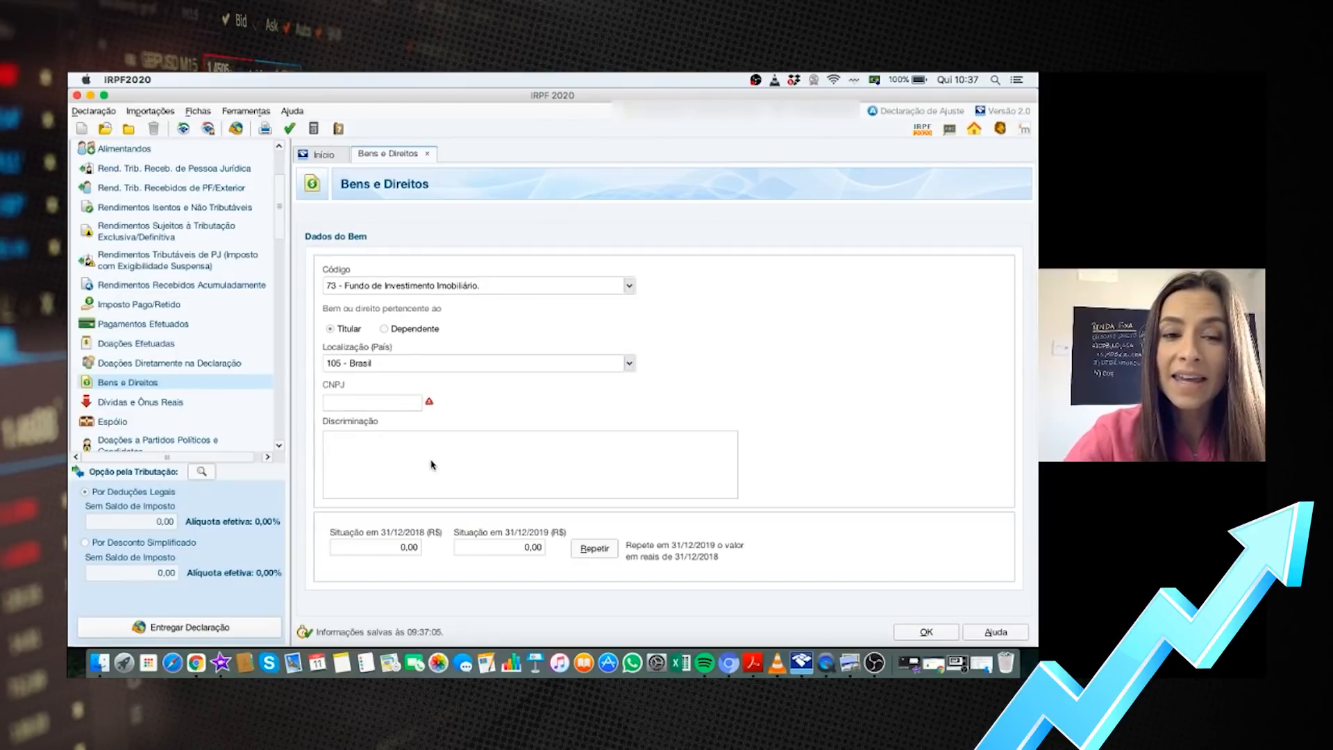
pyautogui.write('50 co')
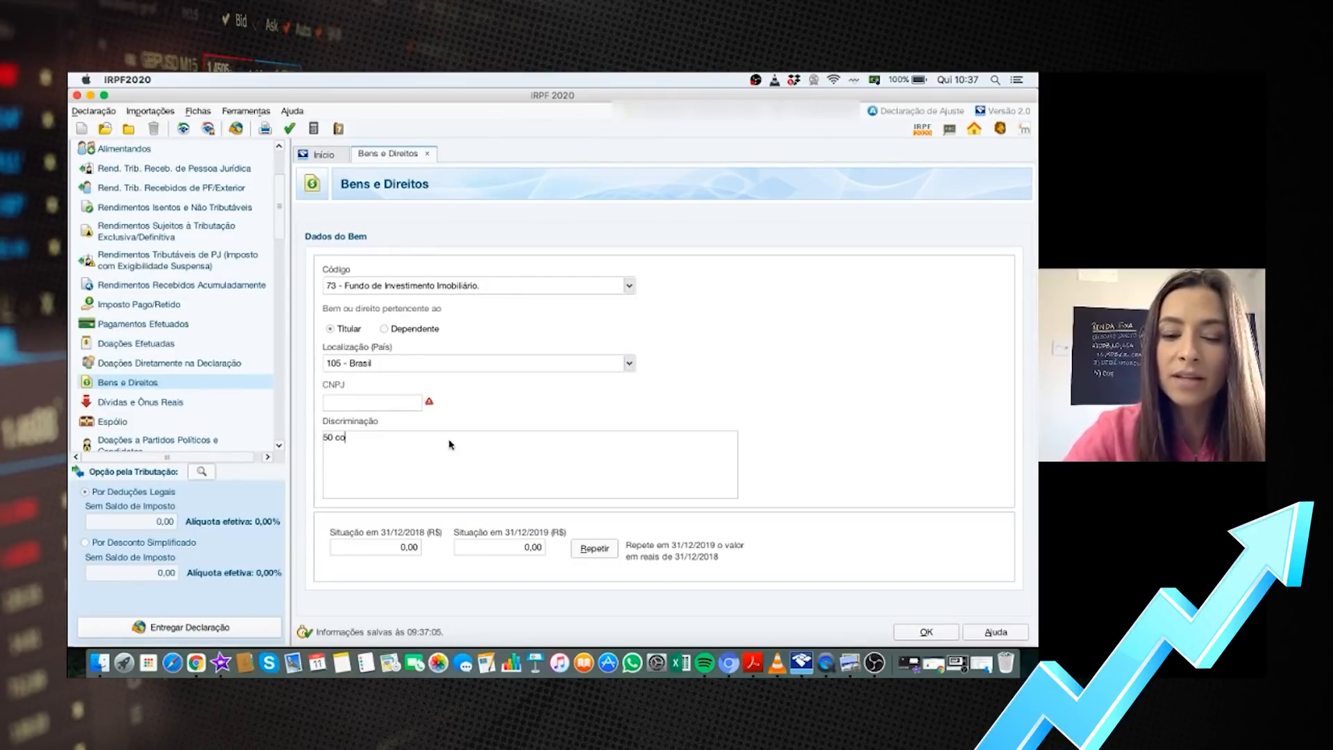
pyautogui.write('tas do Fundo ')
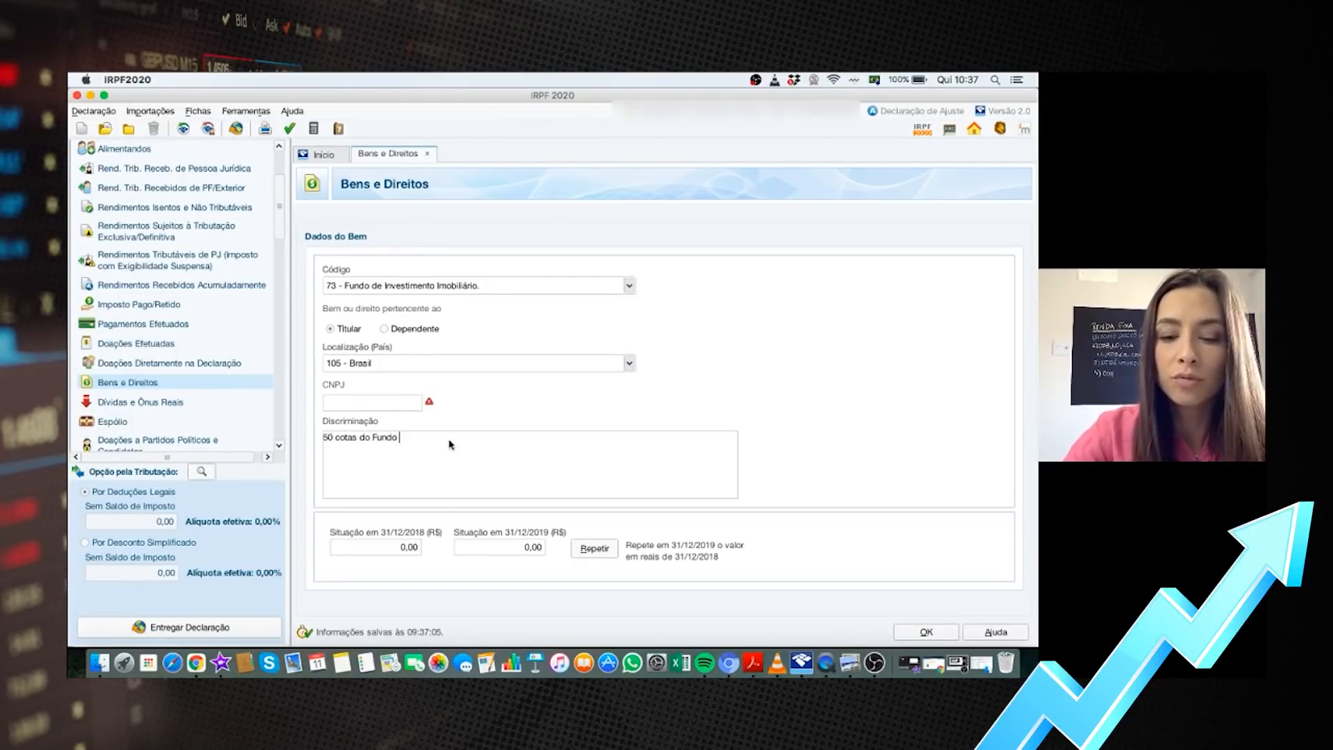
pyautogui.write('Imobiliáro')
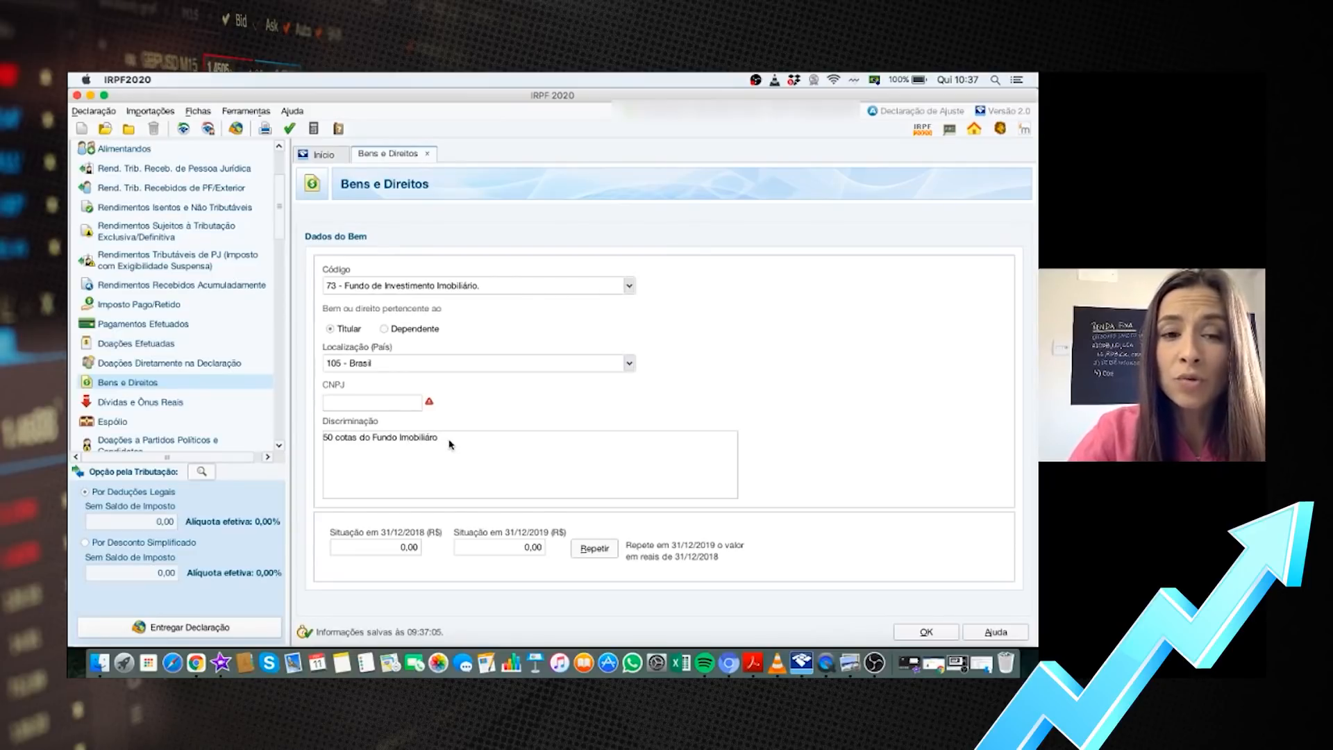
pyautogui.press('BackSpace')
pyautogui.press('BackSpace')
pyautogui.press('BackSpace')
pyautogui.write('rio')
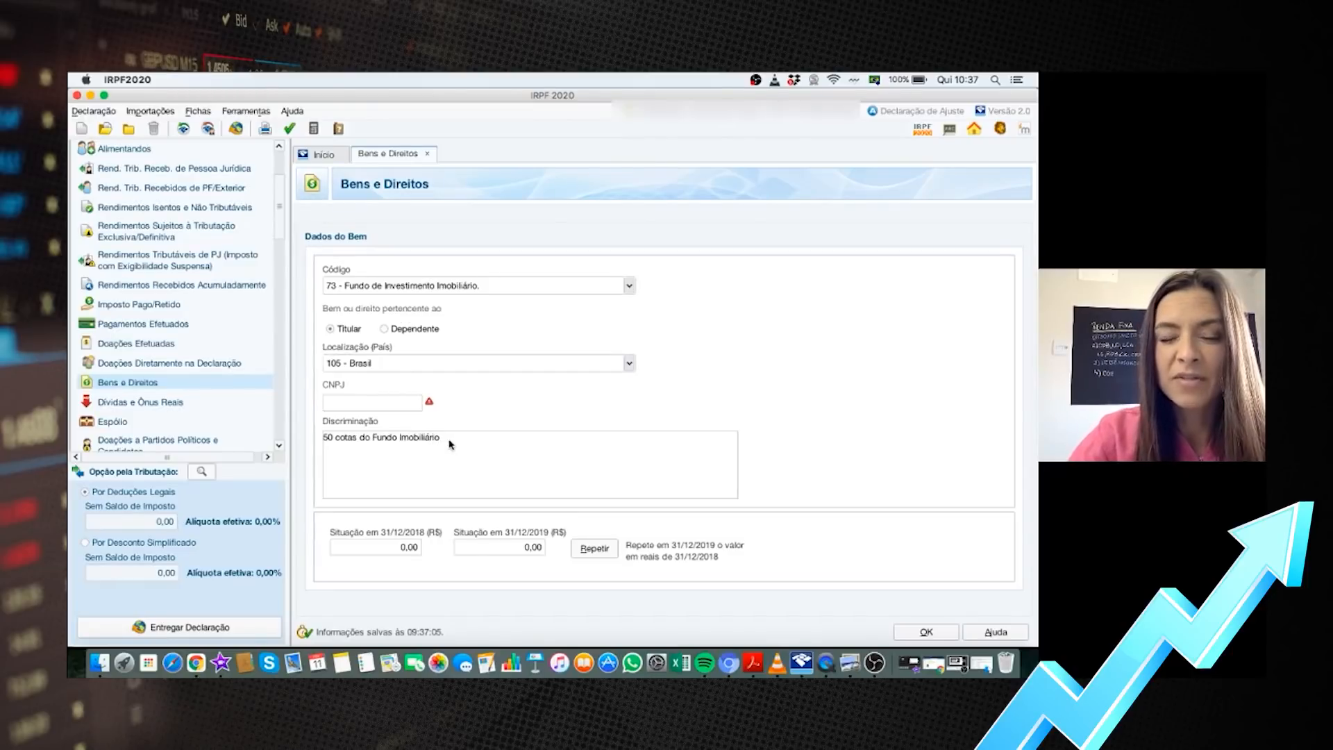
pyautogui.click(197, 663)
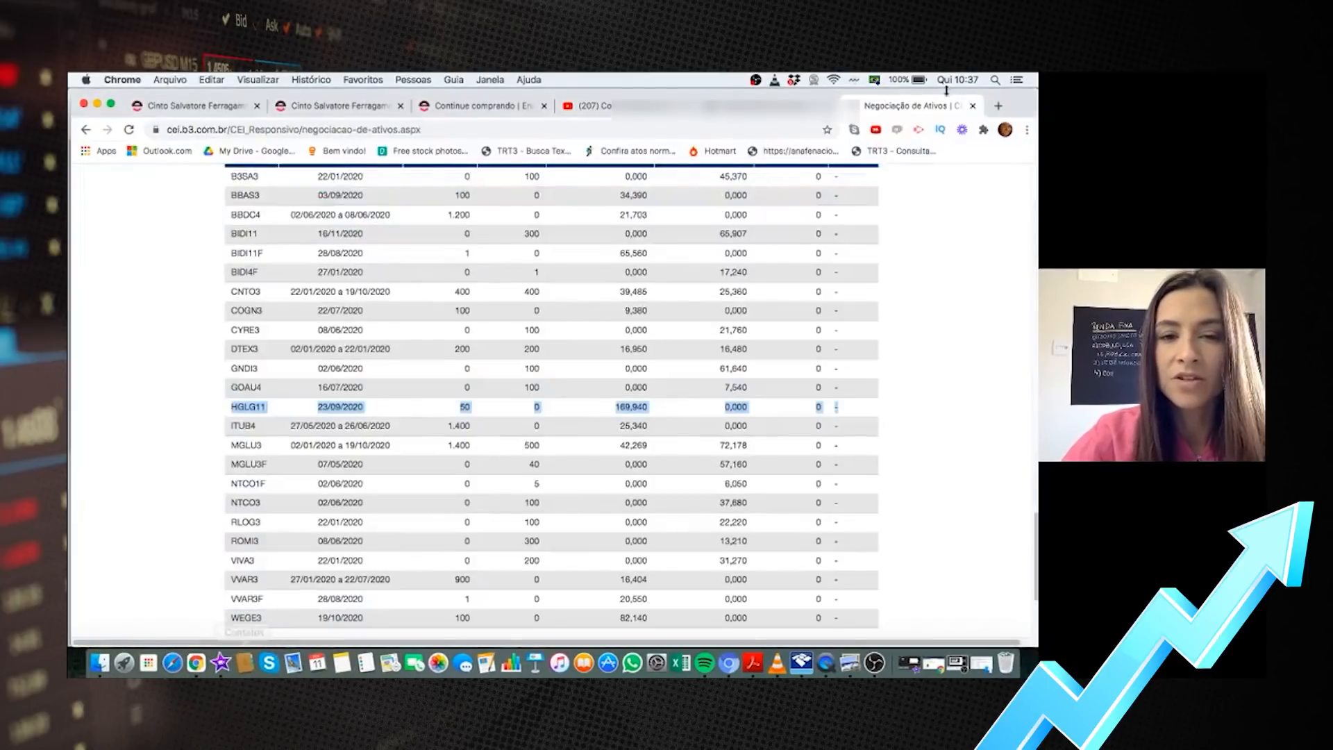
pyautogui.click(999, 106)
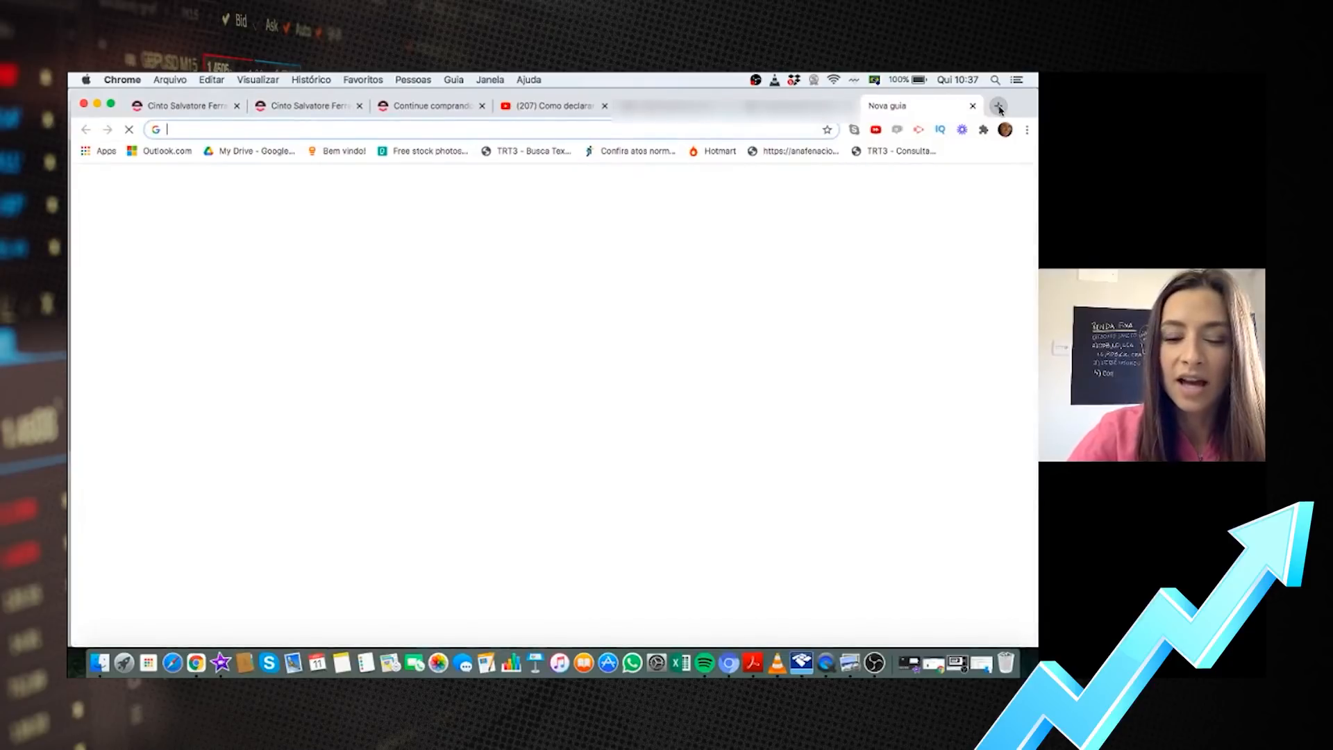
pyautogui.write('h')
pyautogui.write('lg11 ')
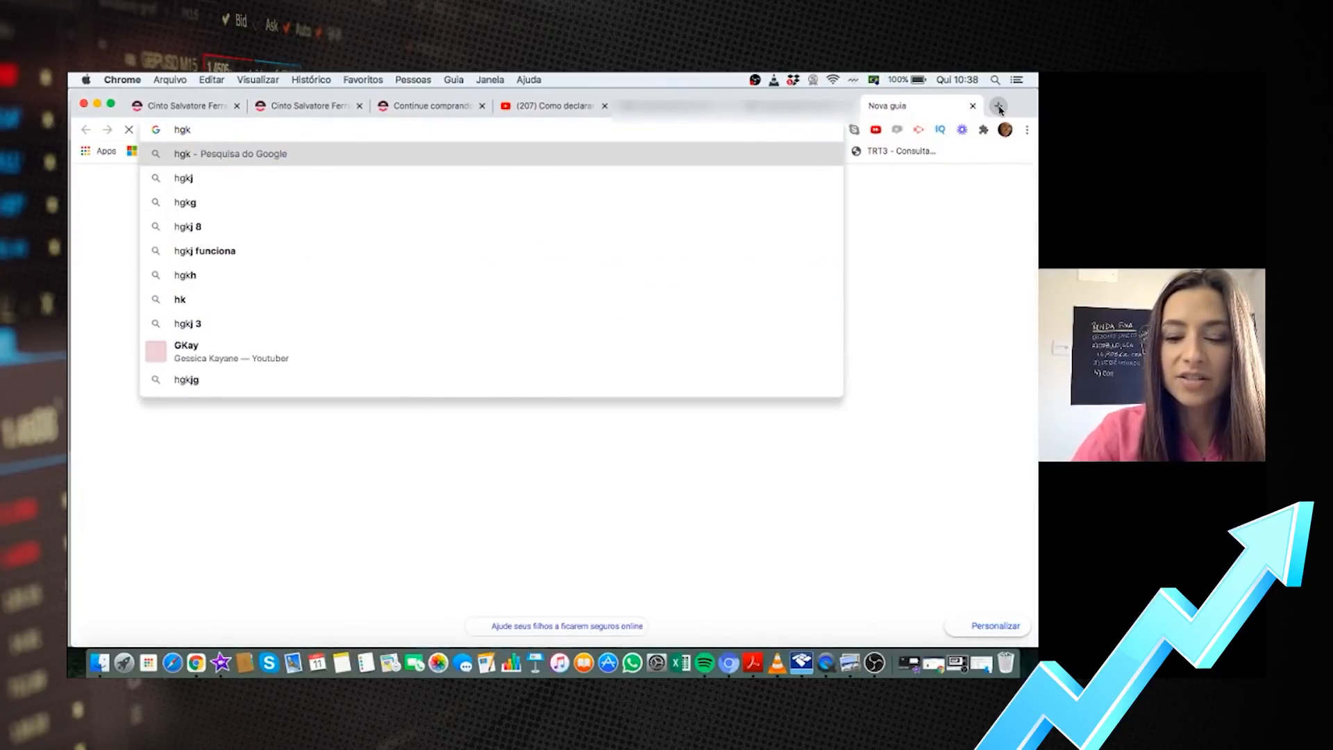
pyautogui.write('B3')
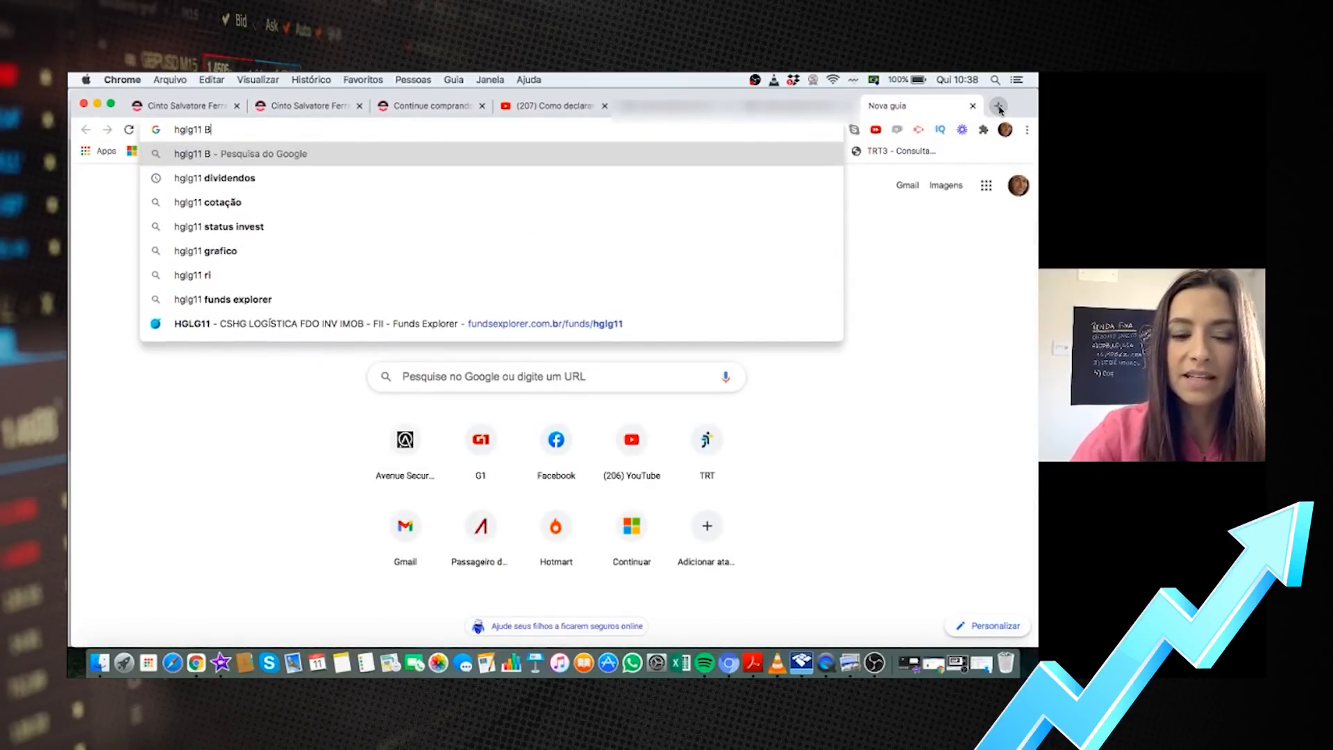
pyautogui.press('Return')
pyautogui.scroll(-5, 462, 349)
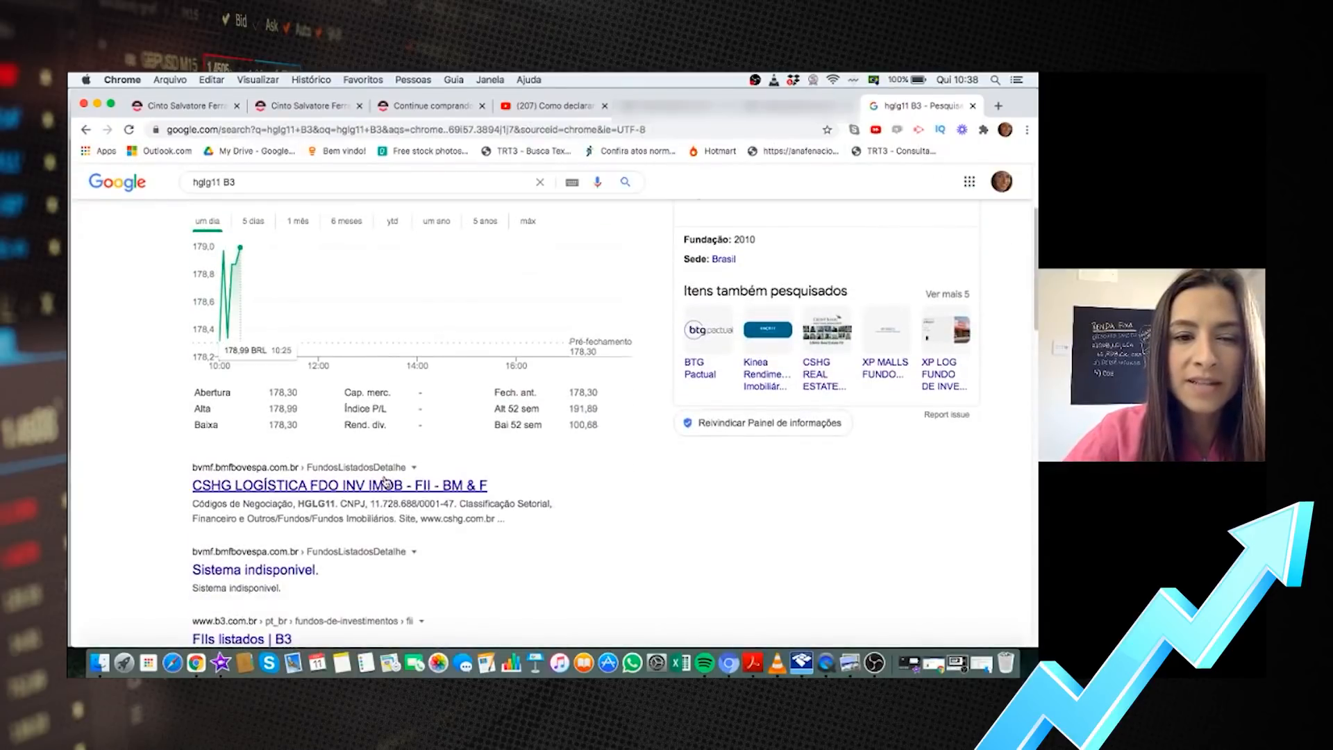
pyautogui.click(386, 484)
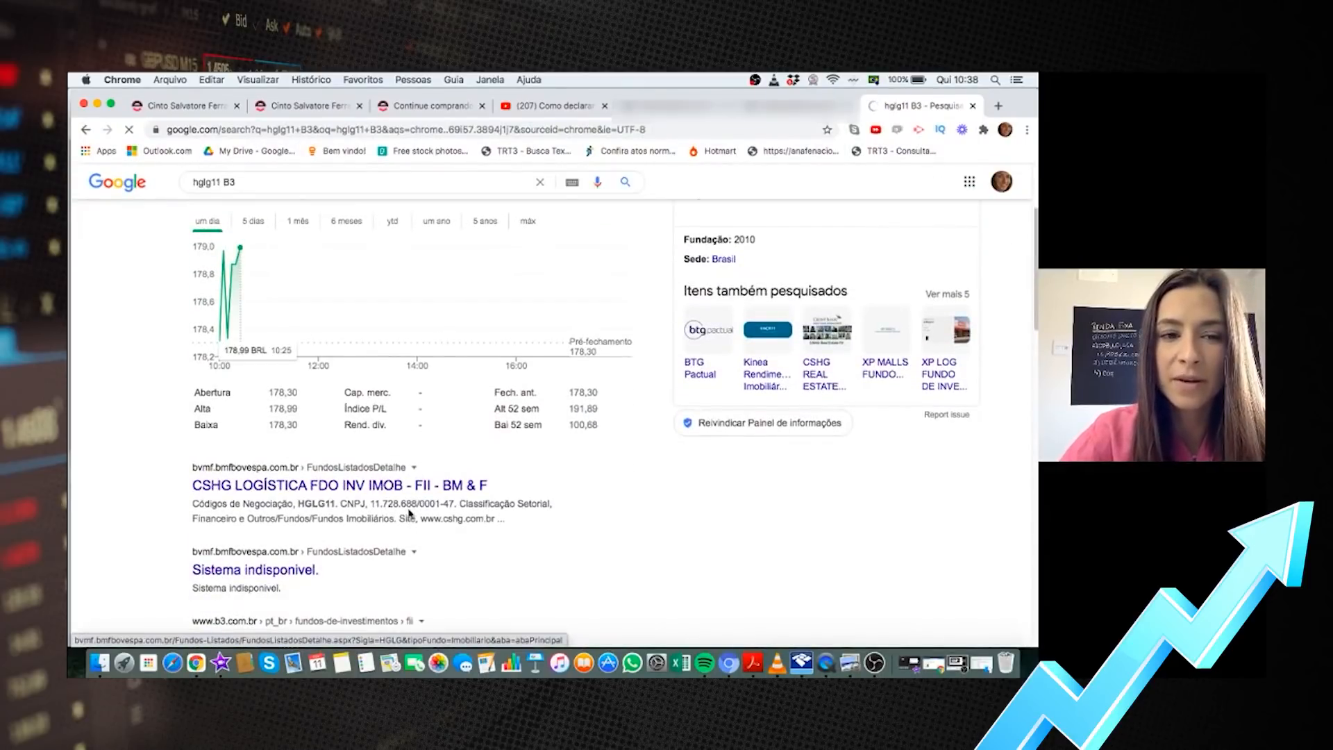
pyautogui.moveTo(193, 484); pyautogui.dragTo(403, 484)
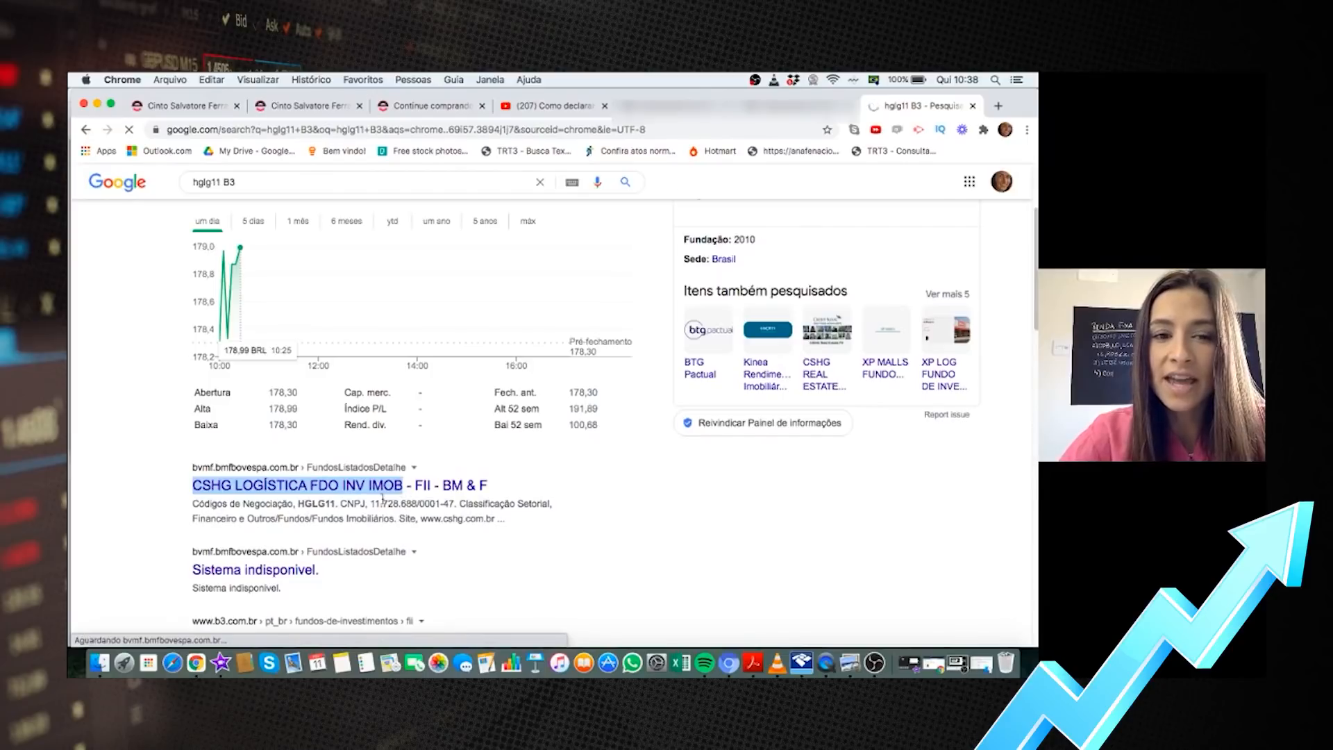
pyautogui.moveTo(370, 503); pyautogui.dragTo(455, 501)
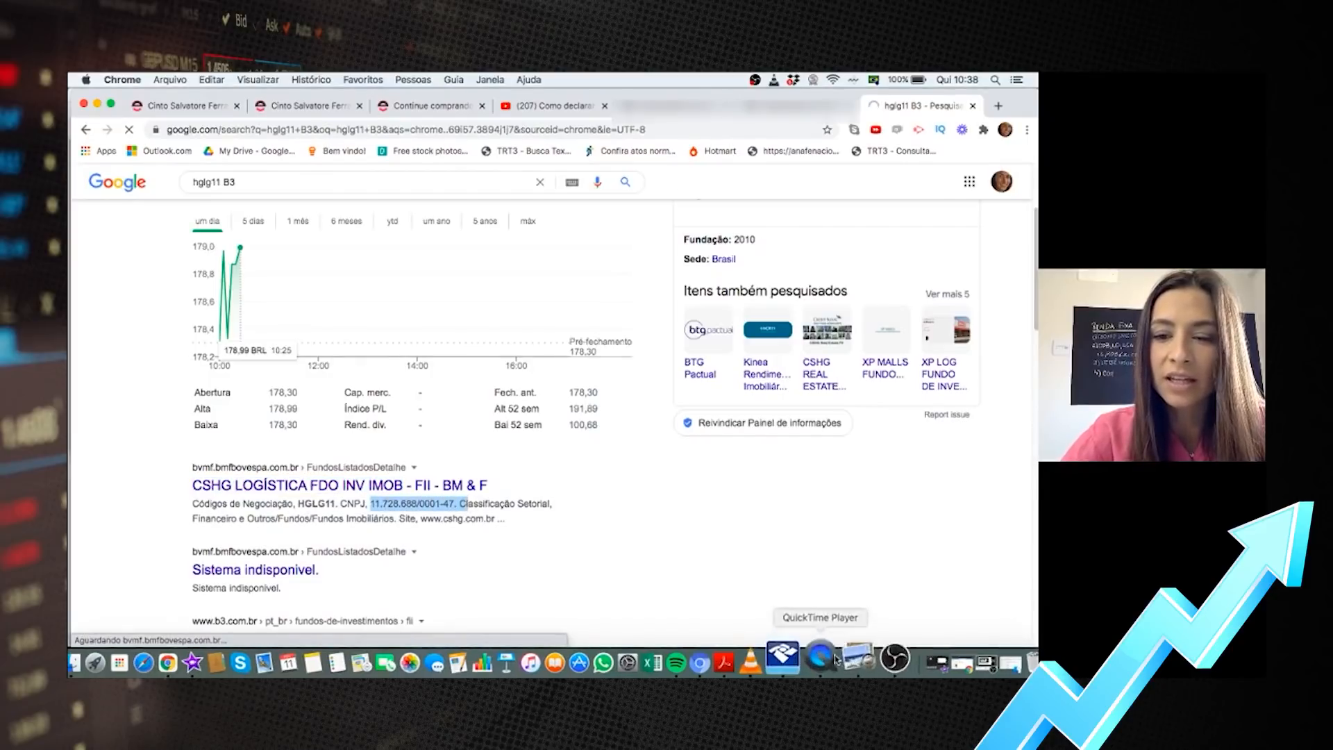
# Append 'CSHG Fundo Imobiliário' to the code-73 item's description in IRPF 2020
pyautogui.click(799, 660)
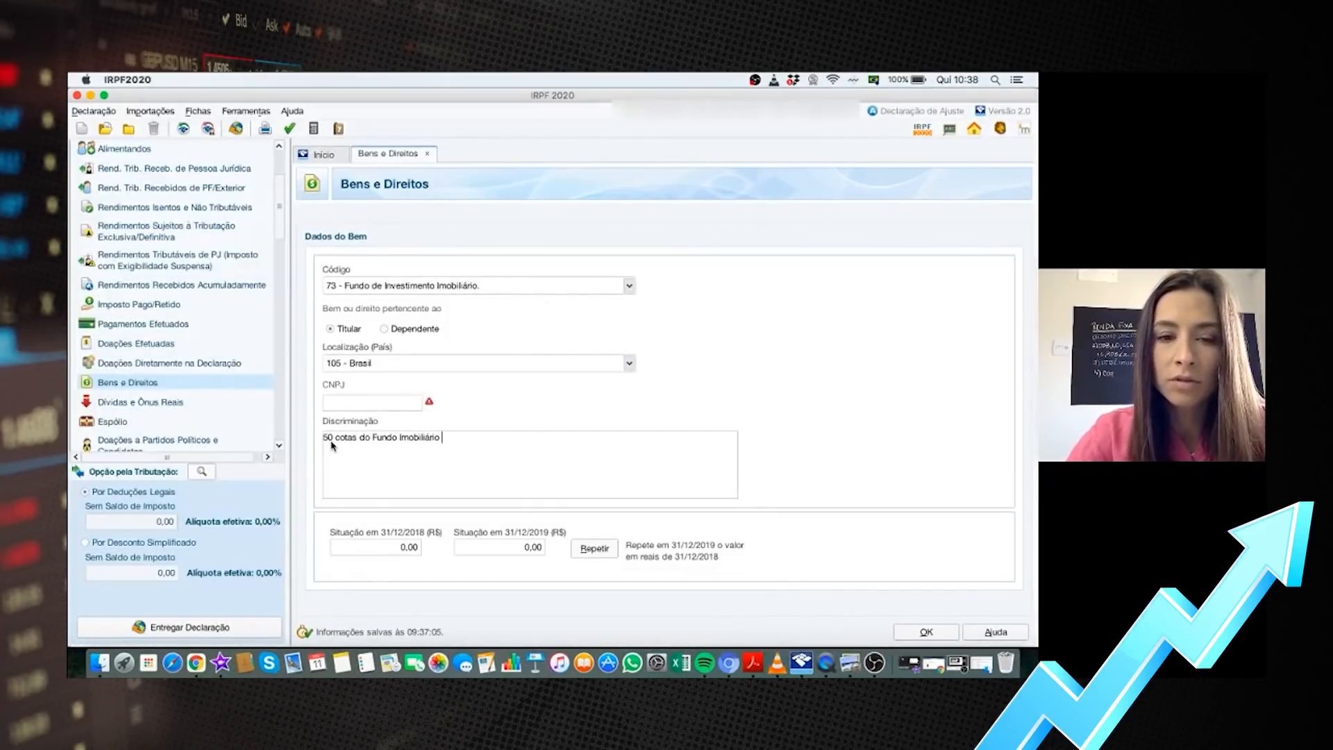
pyautogui.write('CS')
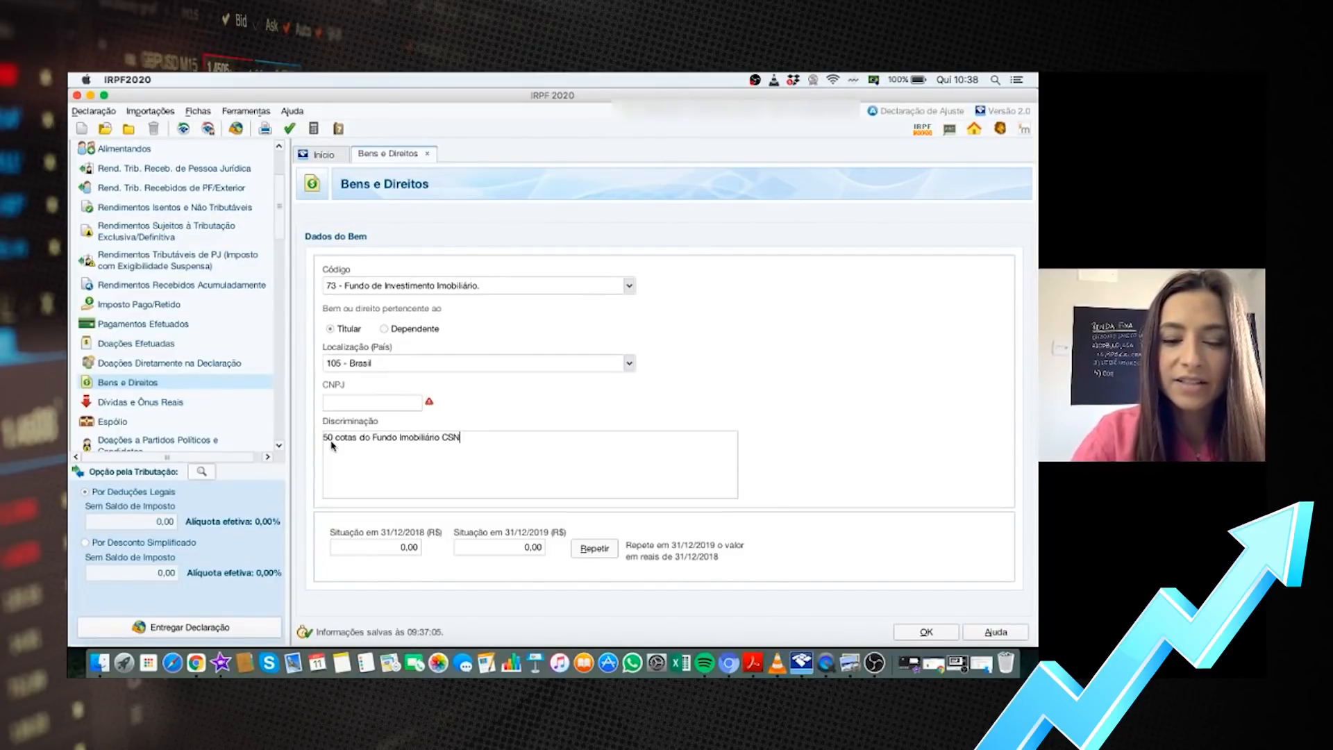
pyautogui.write('HG Fundo ')
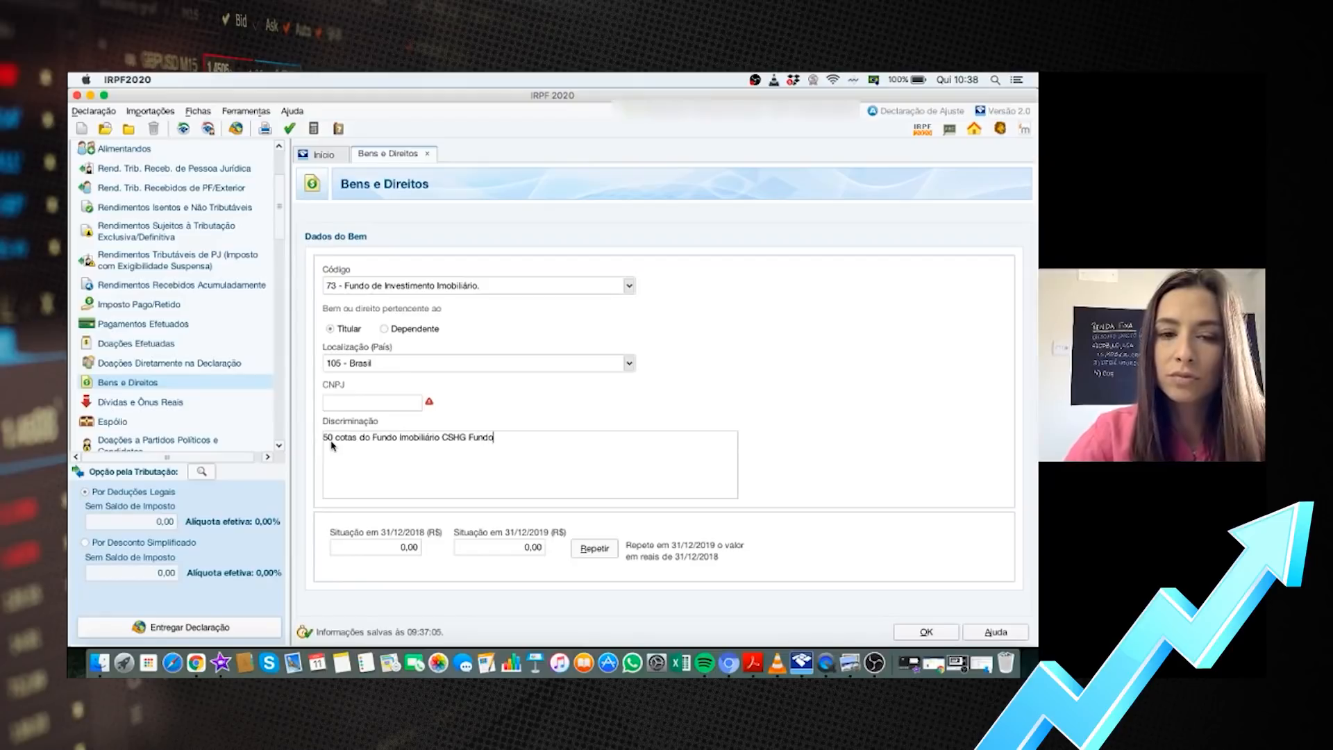
pyautogui.write('Imobiliário')
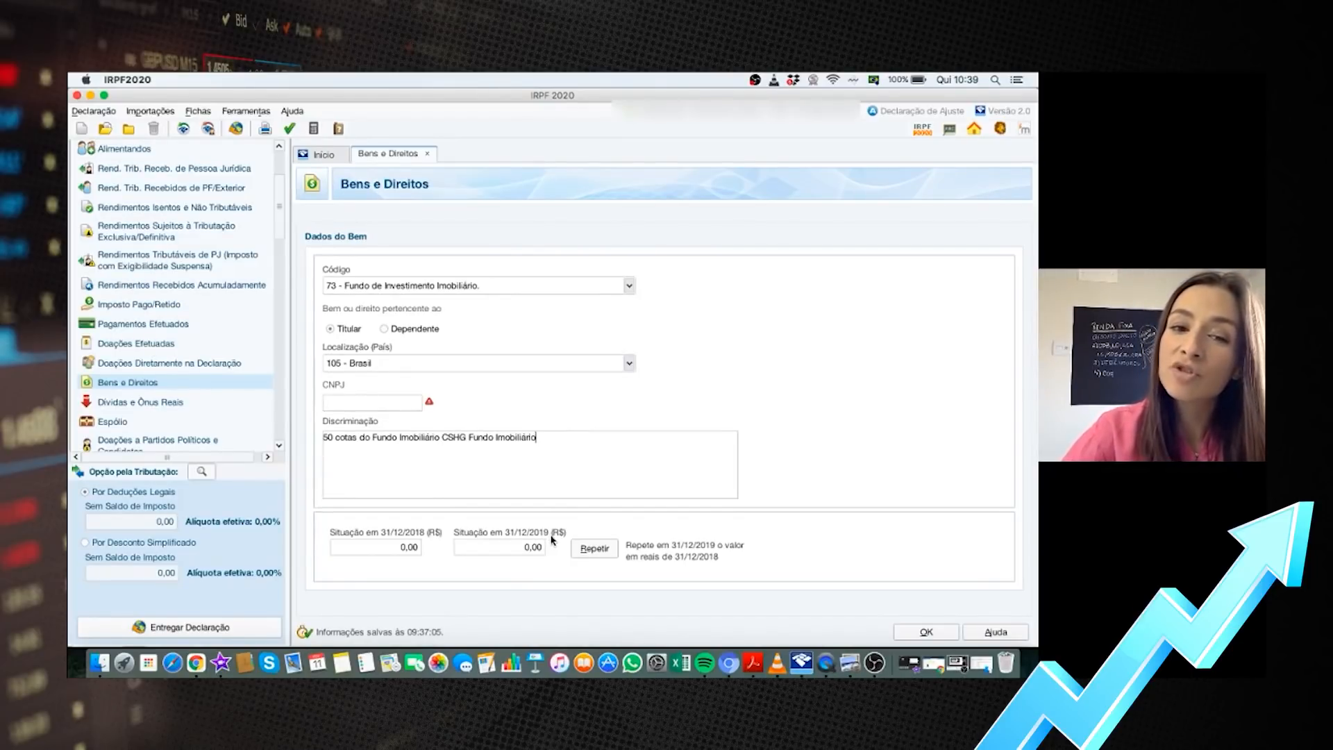
pyautogui.click(527, 549)
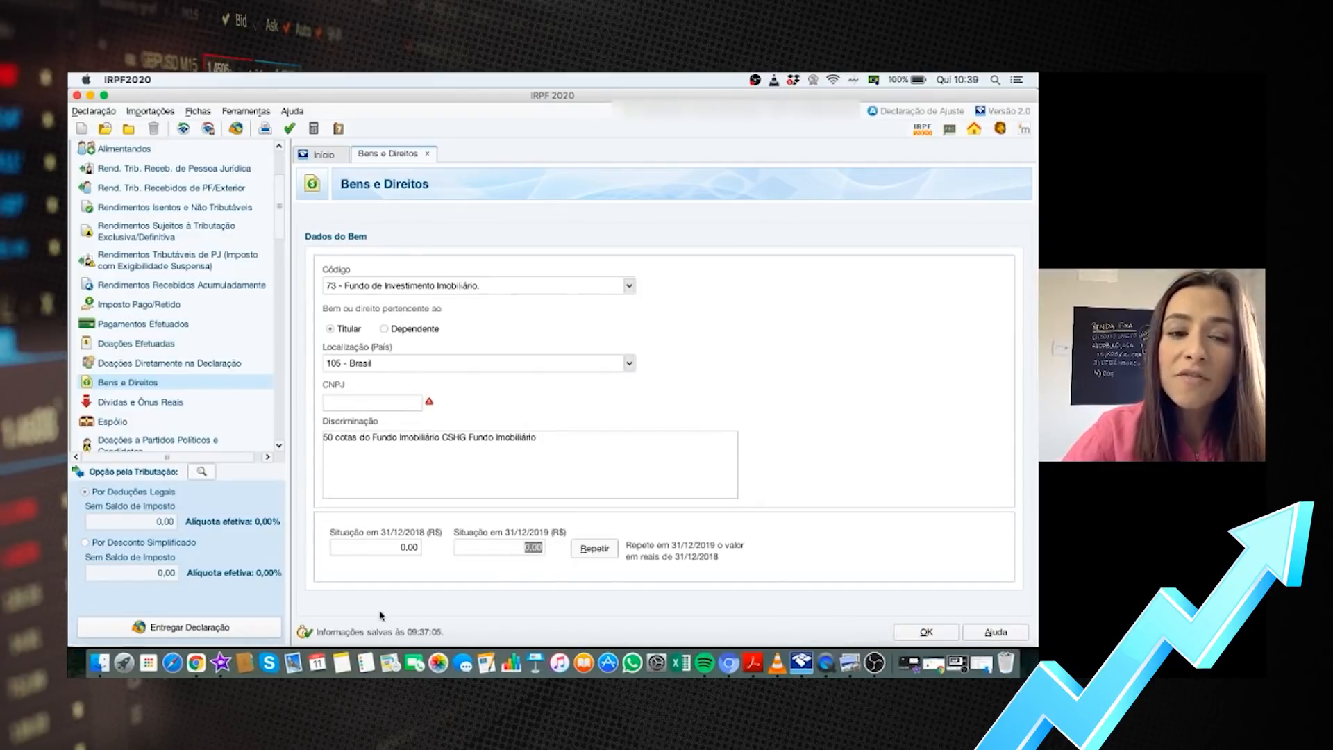
pyautogui.click(197, 663)
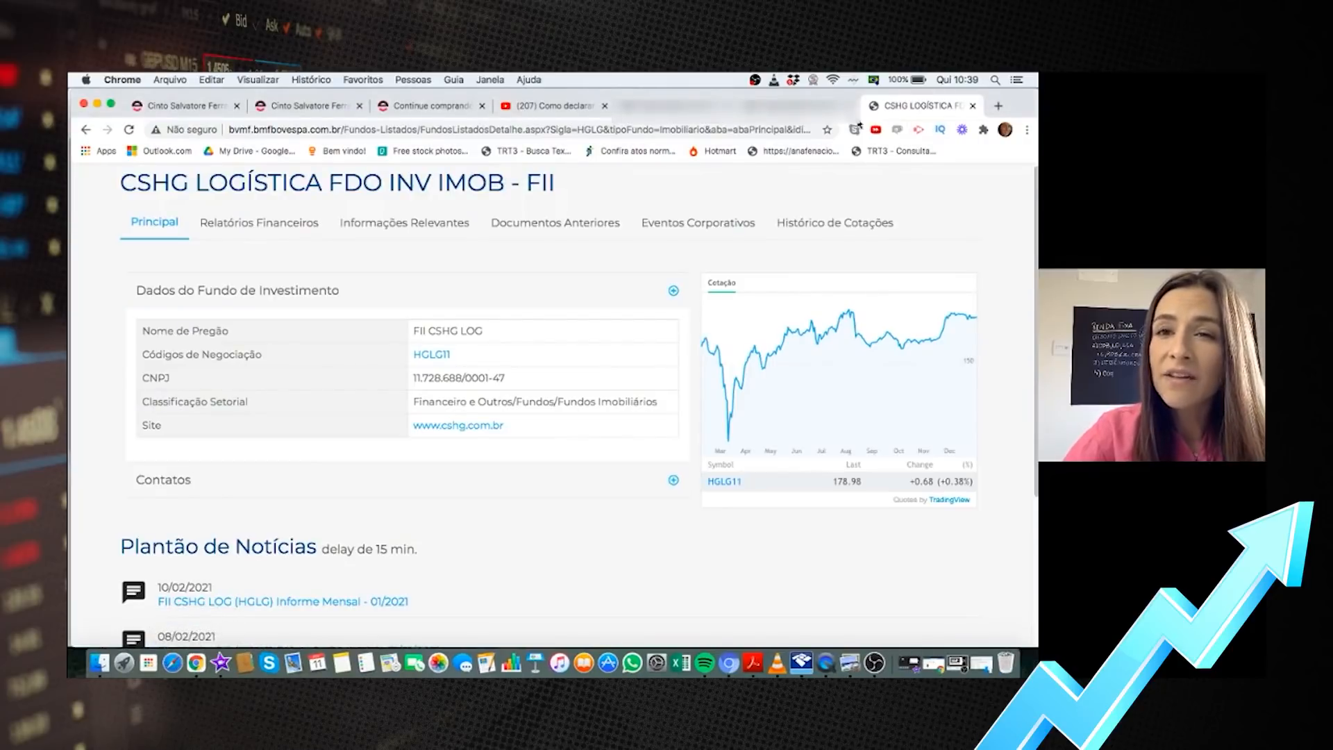
pyautogui.click(805, 106)
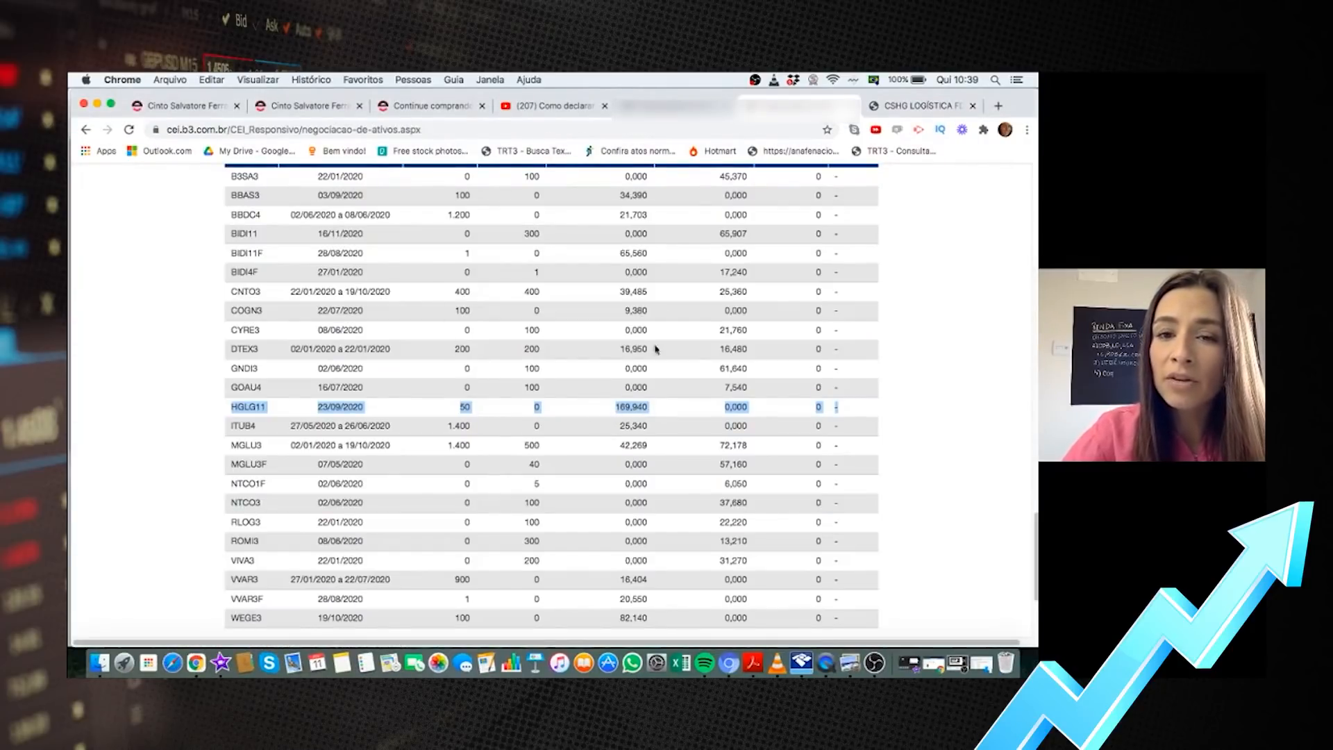
pyautogui.click(806, 668)
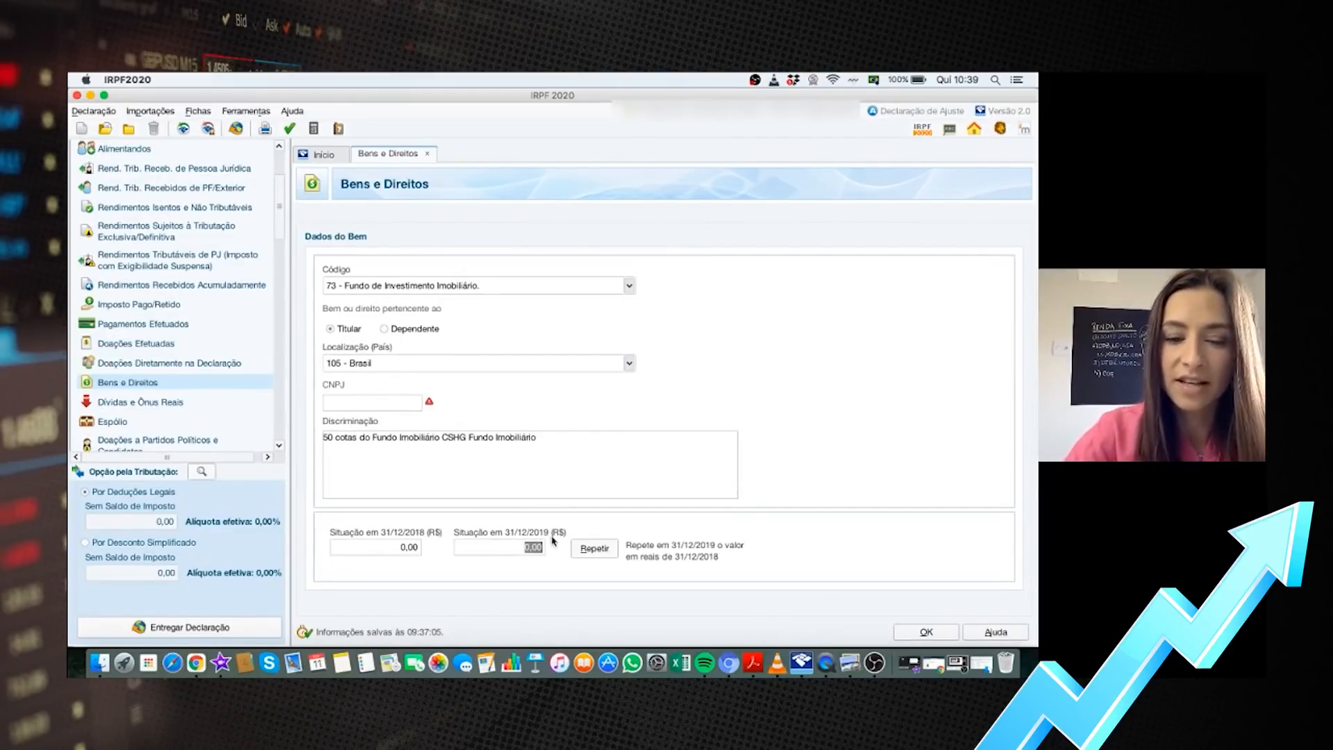
# Enter 8.497,00 as the 31/12/2019 value and save the fund as item 7
pyautogui.write('8497')
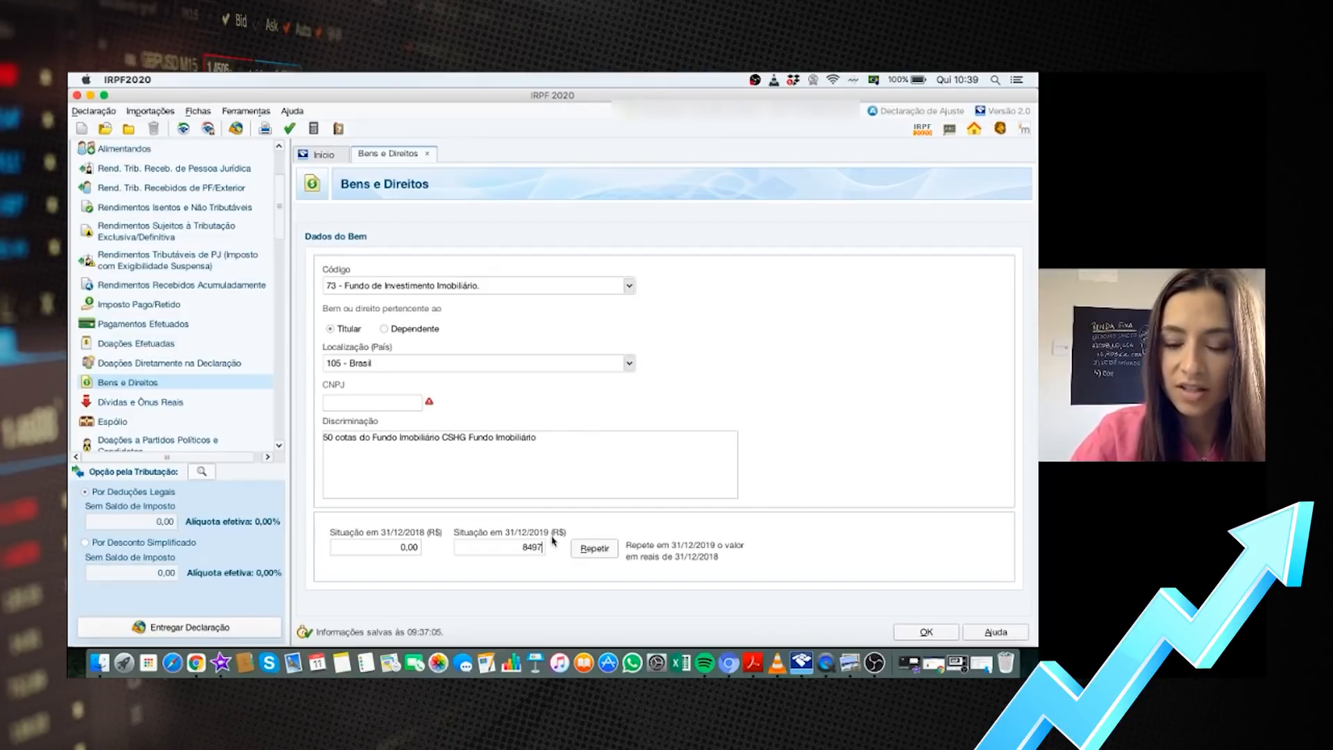
pyautogui.press('Tab')
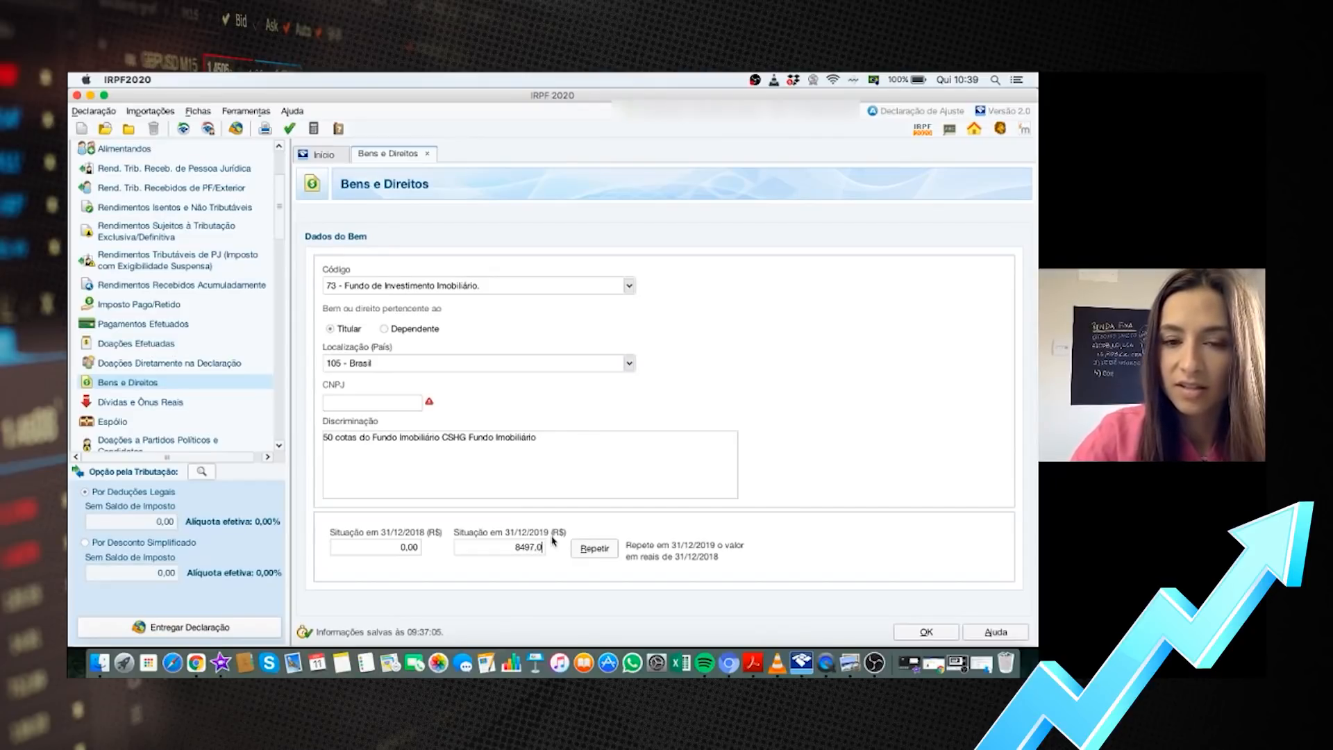
pyautogui.click(931, 632)
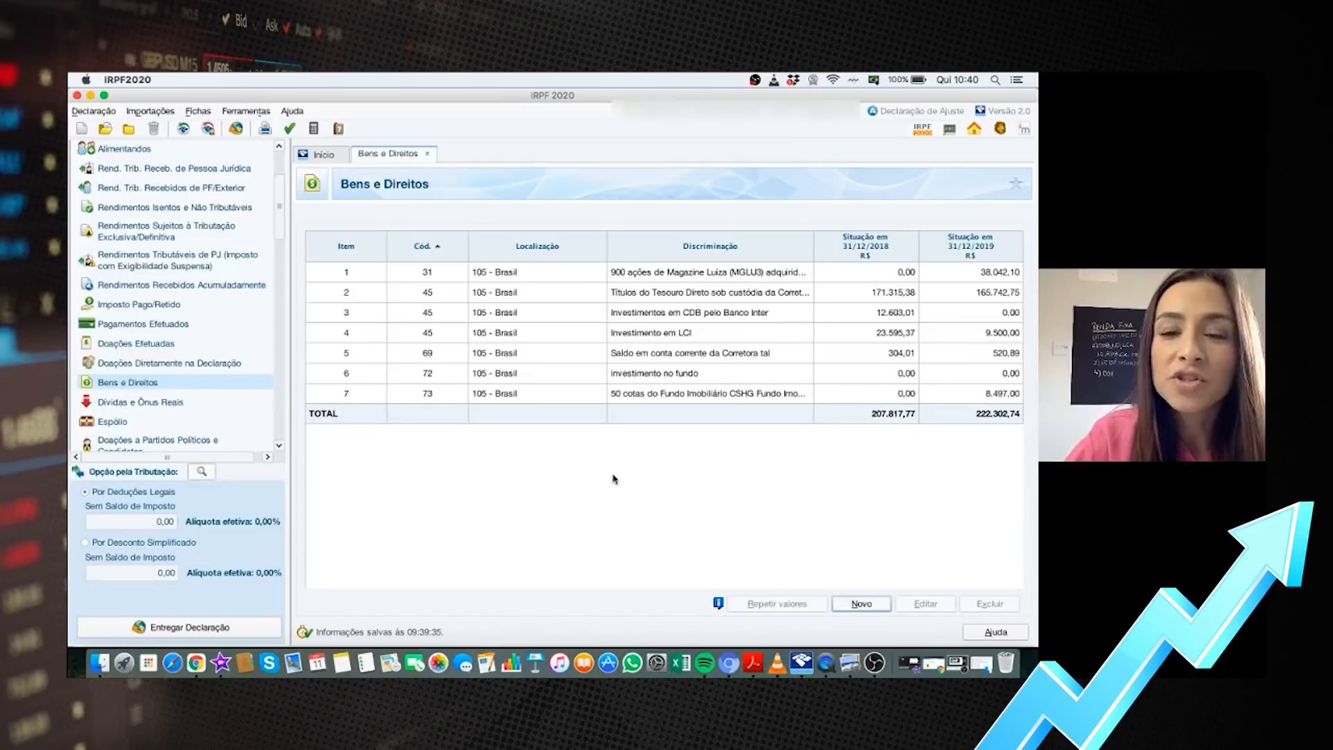
# Go to Rendimentos Isentos e Não Tributáveis, showing the three existing exempt-income entries
pyautogui.scroll(3, 282, 220)
pyautogui.scroll(-2, 208, 278)
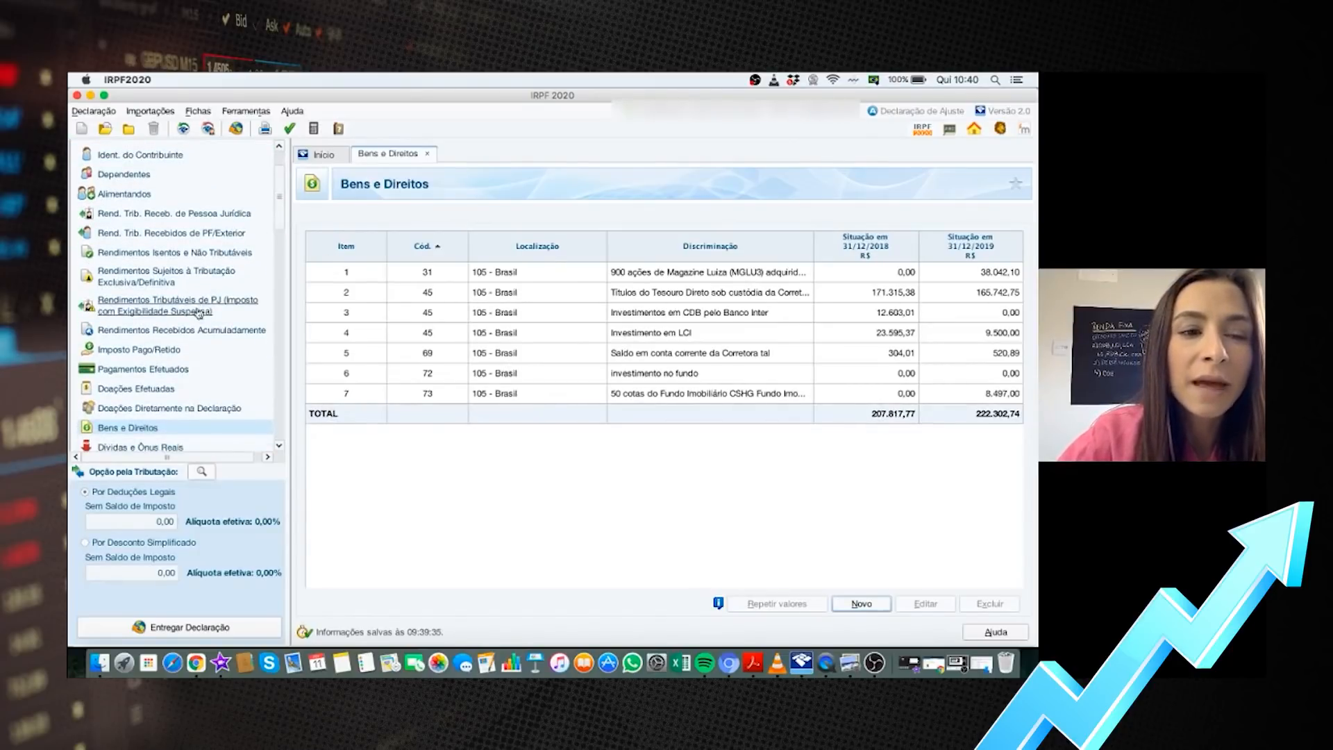
pyautogui.click(166, 254)
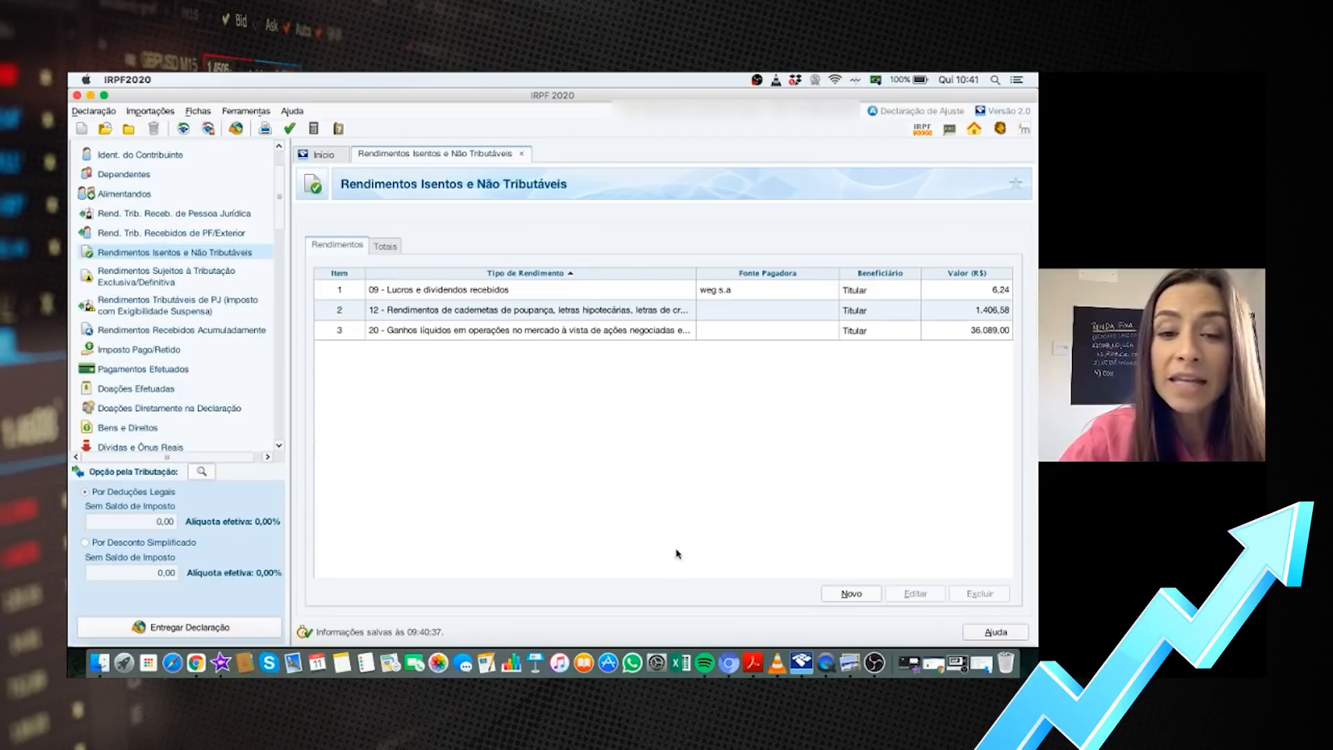
pyautogui.click(850, 663)
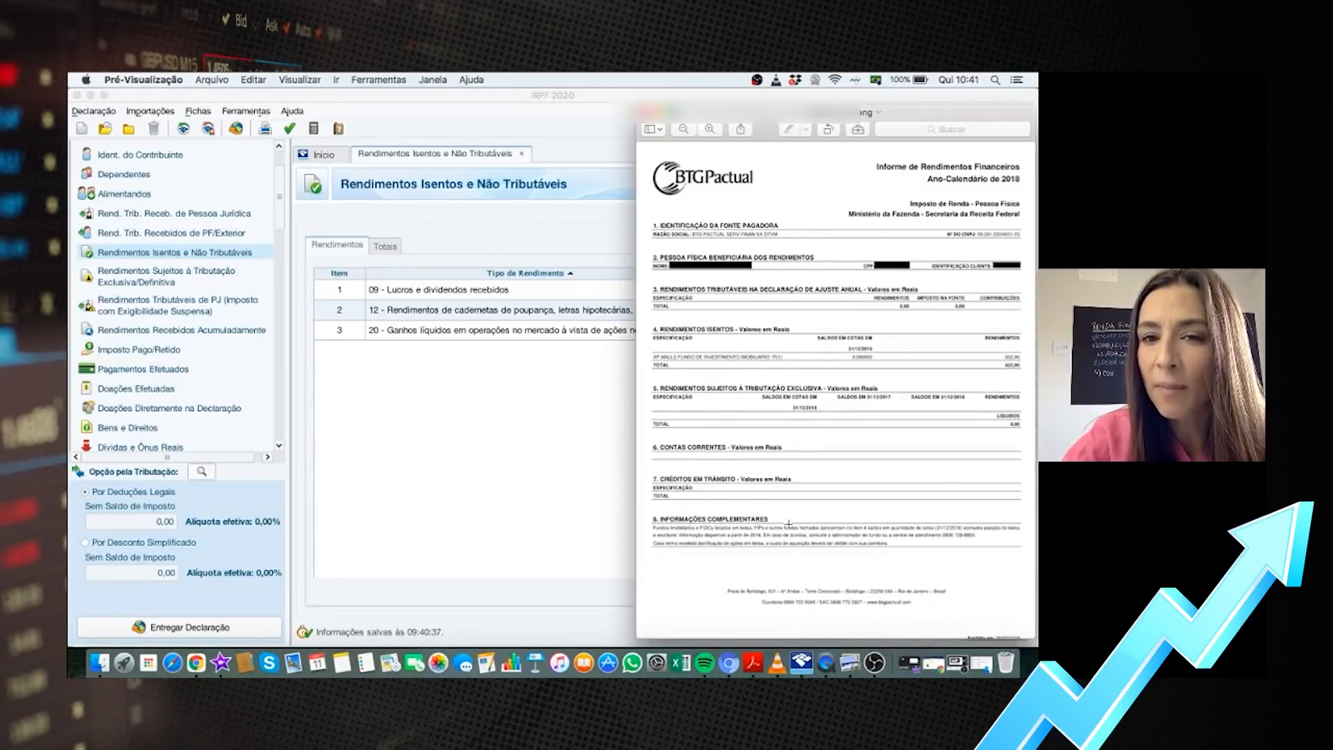
pyautogui.moveTo(648, 348); pyautogui.dragTo(810, 370)
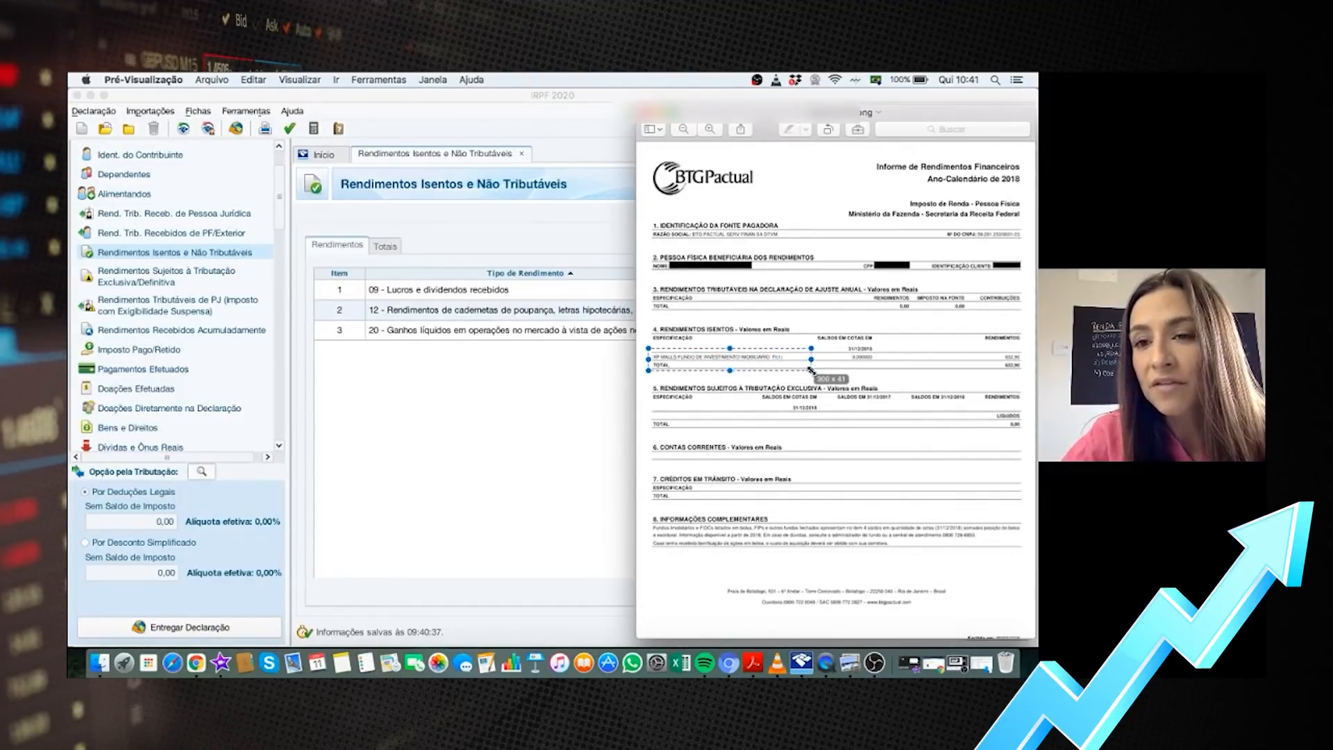
pyautogui.moveTo(984, 347); pyautogui.dragTo(1031, 378)
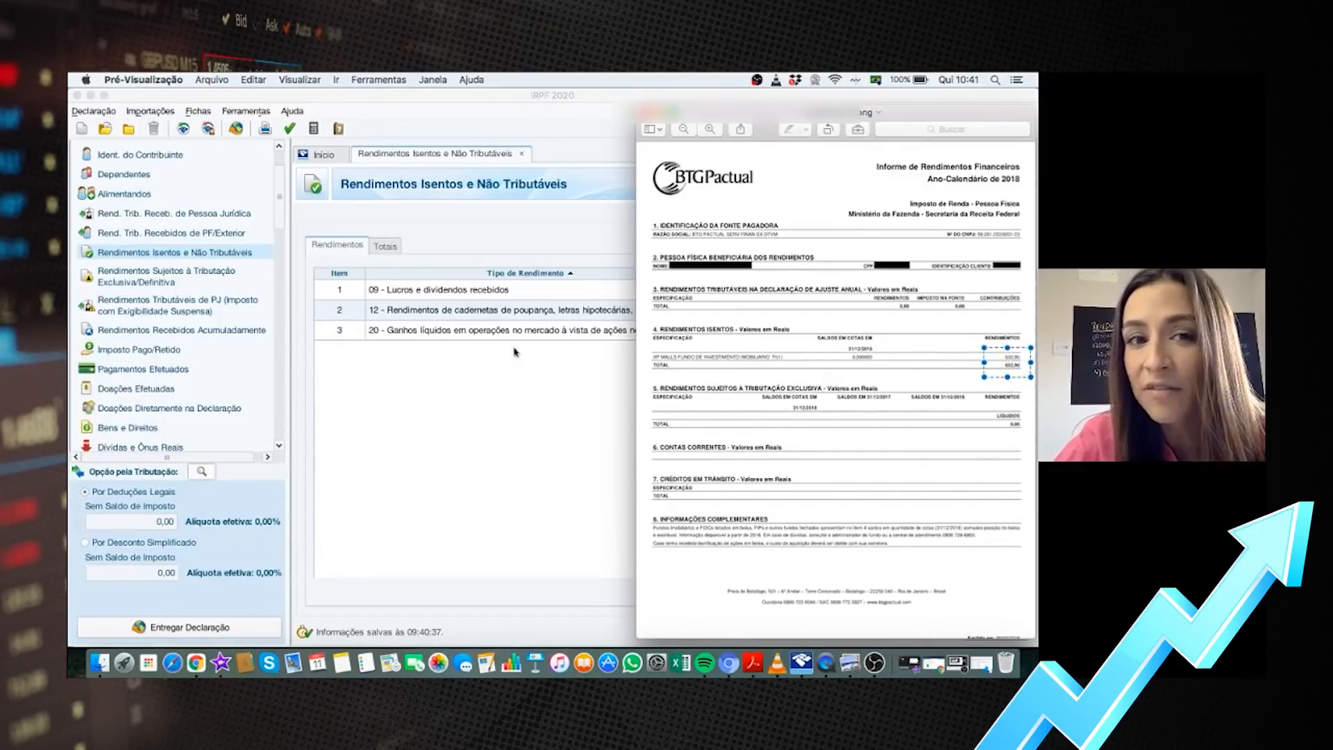
pyautogui.click(455, 391)
pyautogui.click(184, 256)
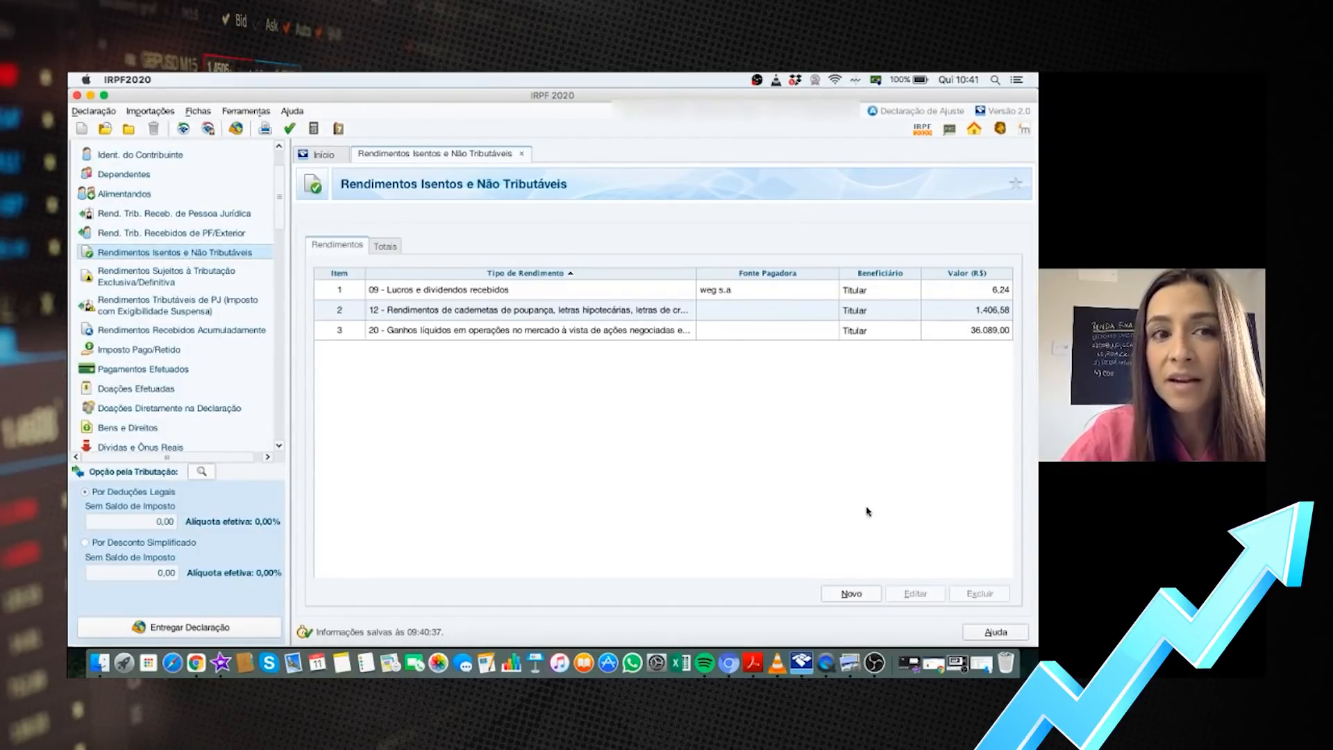
pyautogui.click(851, 594)
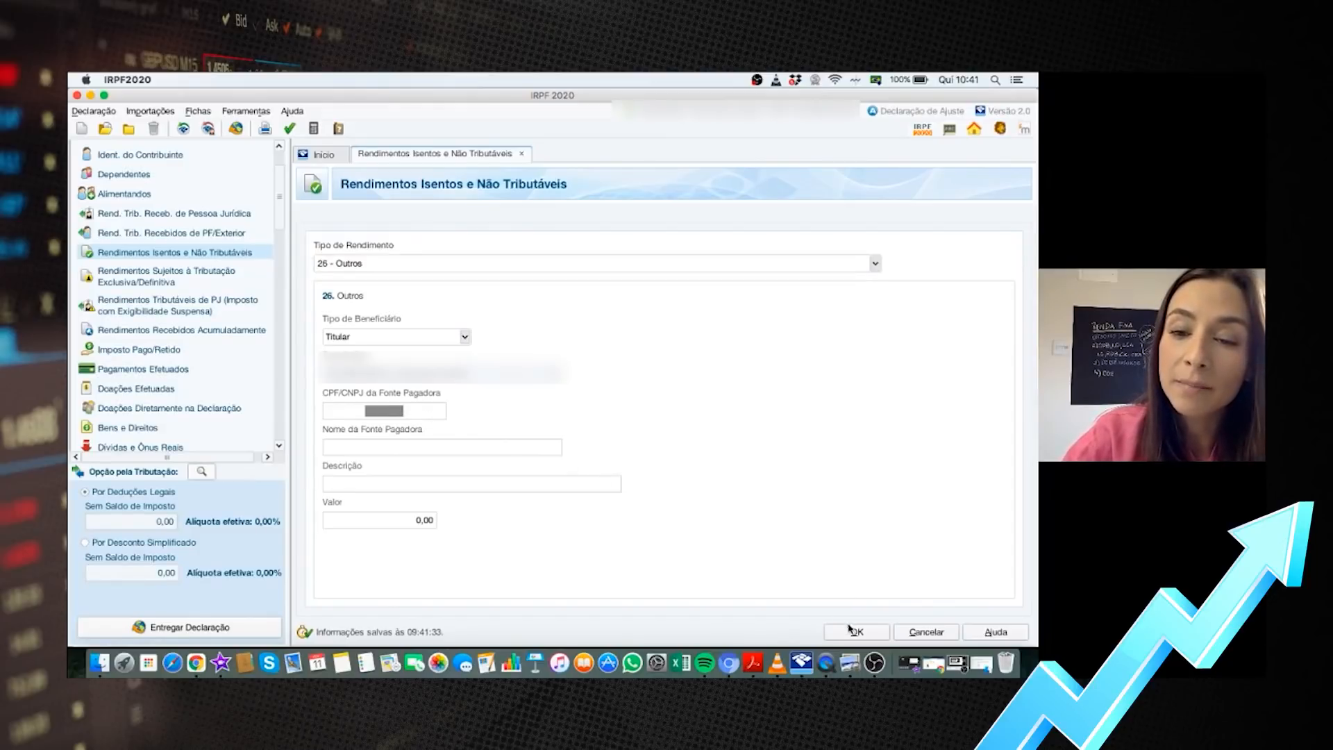
# Check the income report PDF against the 26 - Outros entry's fields, then save it at 0,00
pyautogui.click(849, 663)
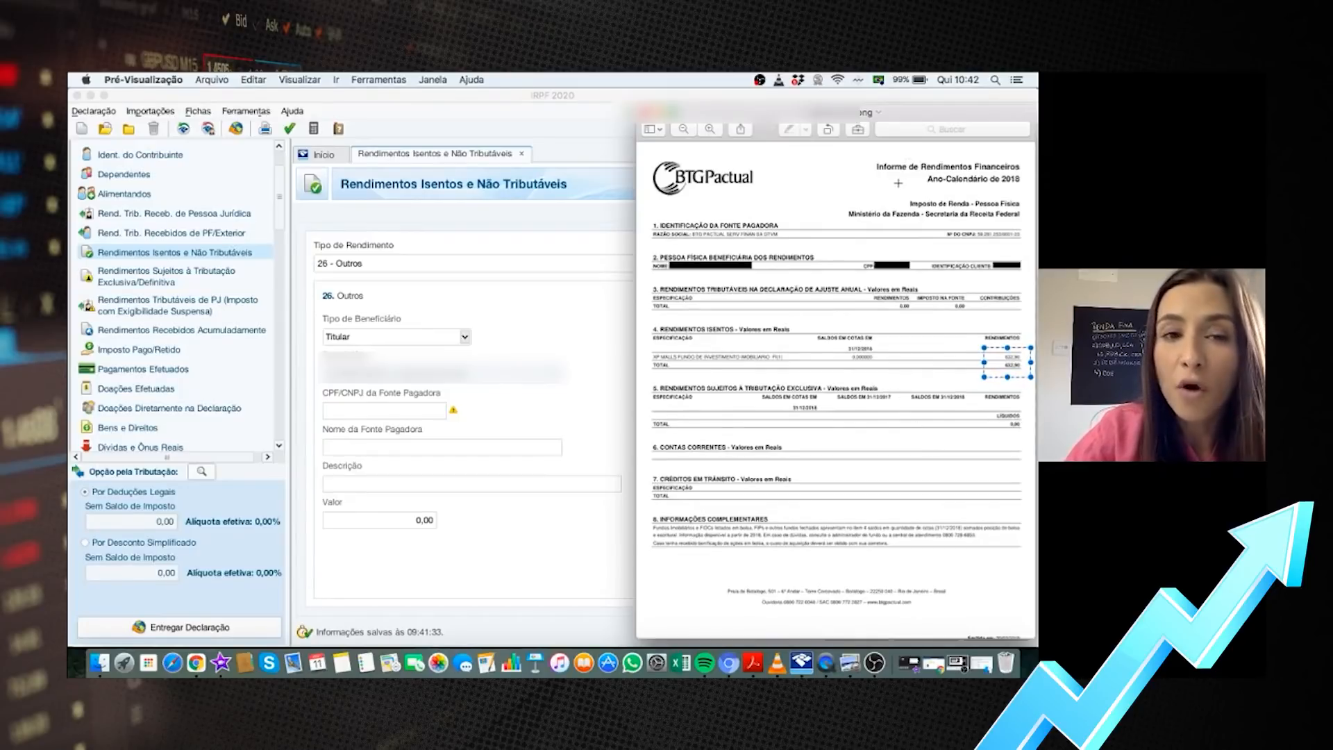
pyautogui.click(397, 412)
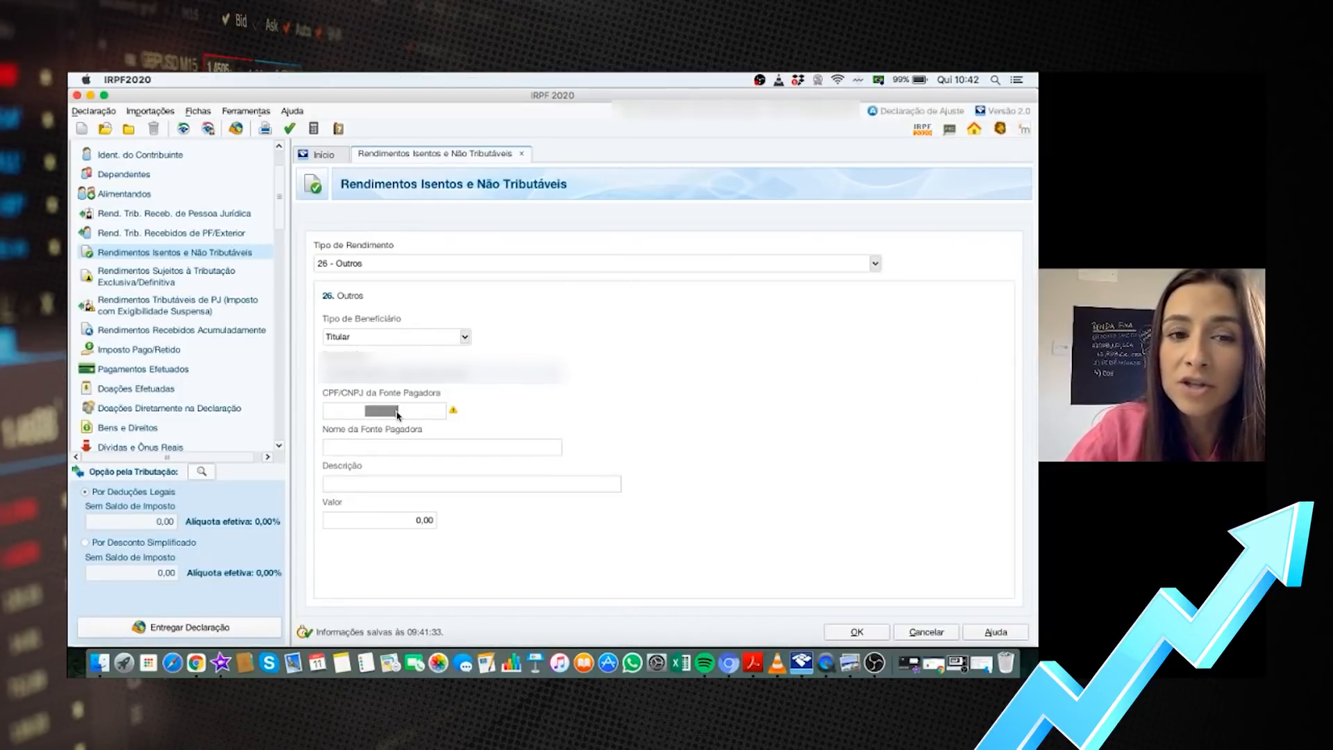
pyautogui.click(399, 448)
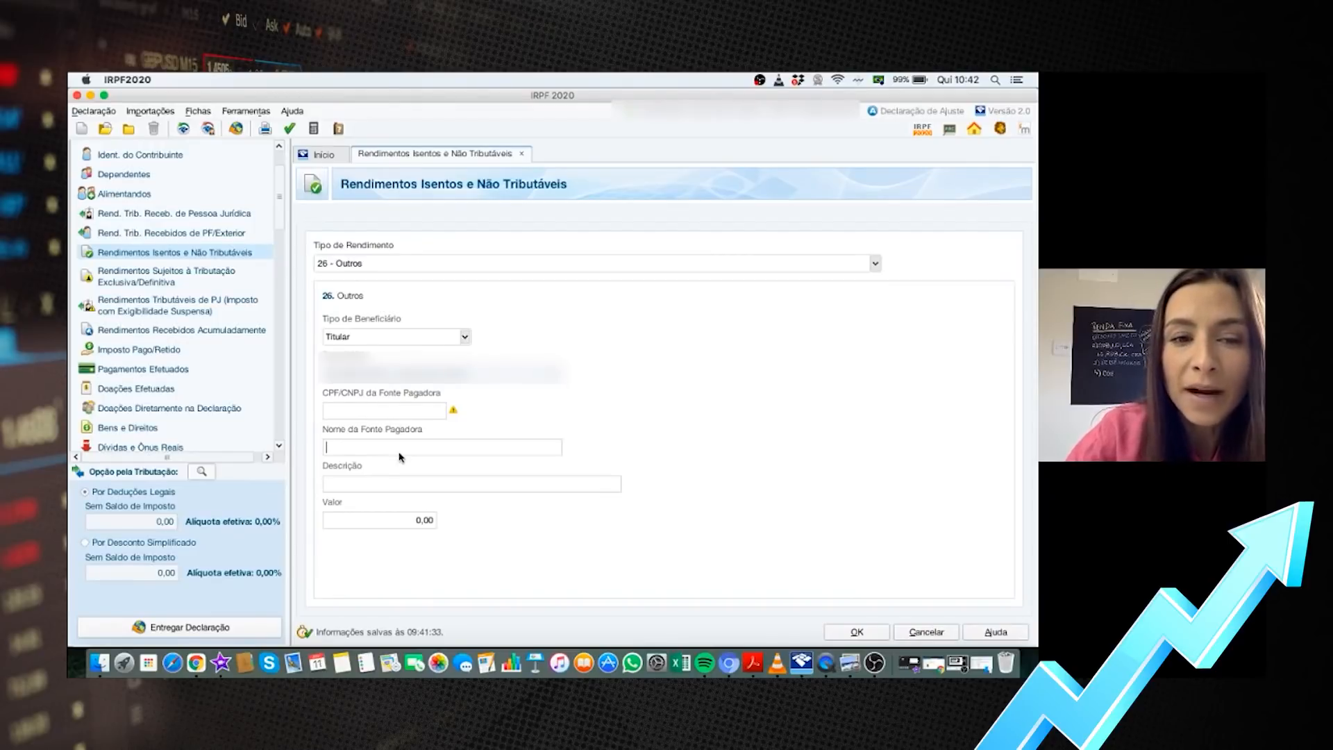
pyautogui.click(934, 663)
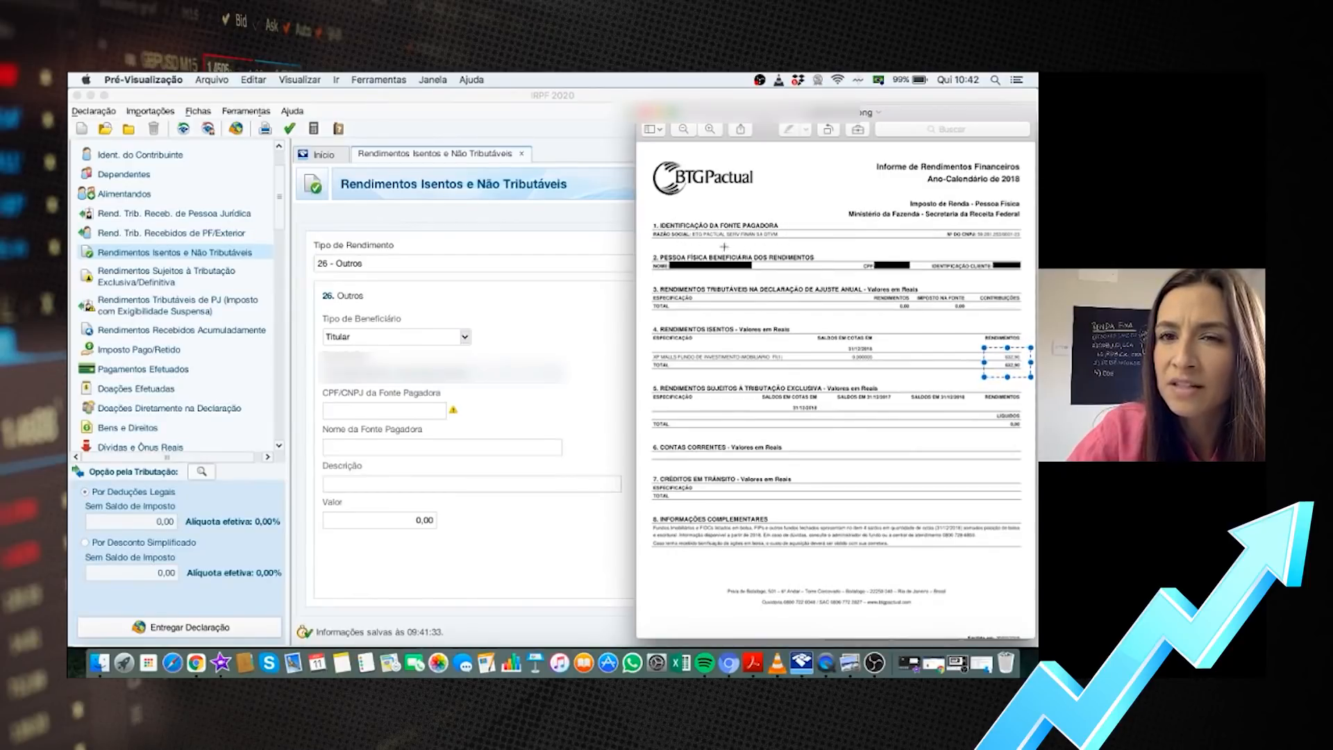
pyautogui.click(337, 482)
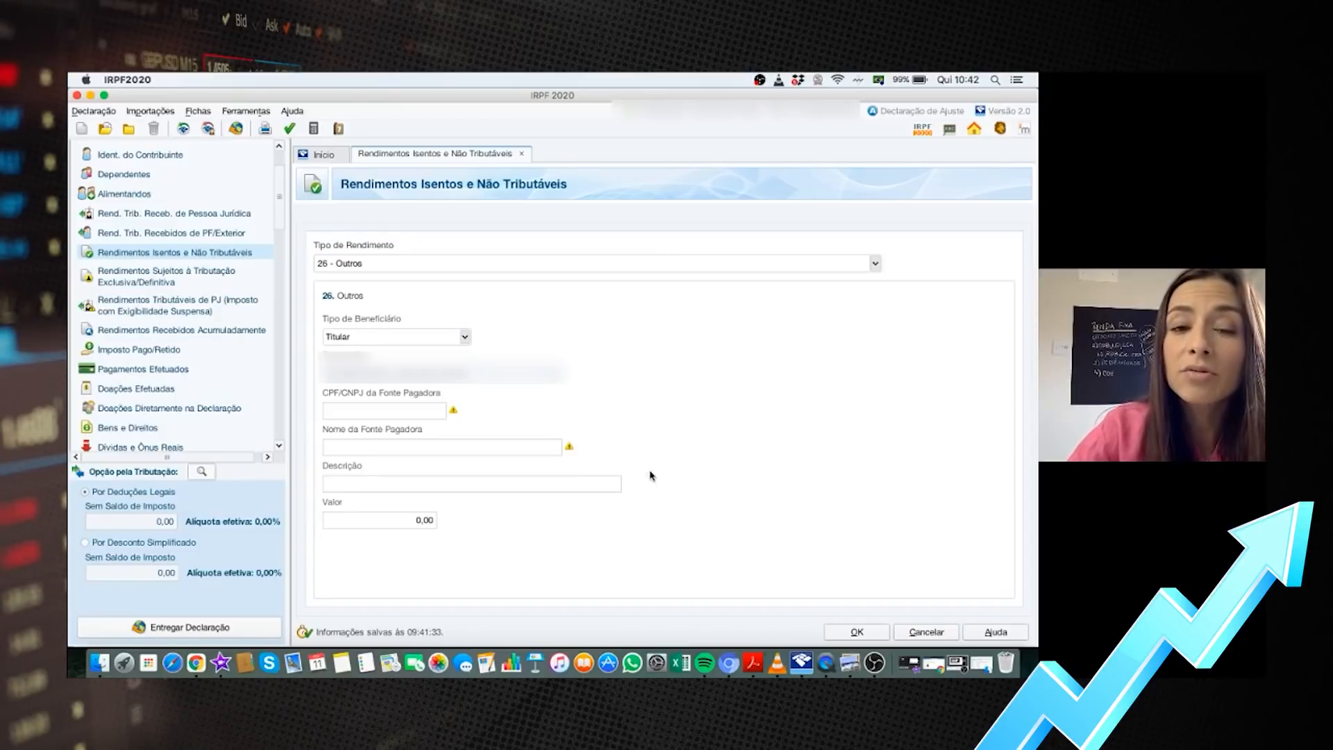
pyautogui.click(410, 522)
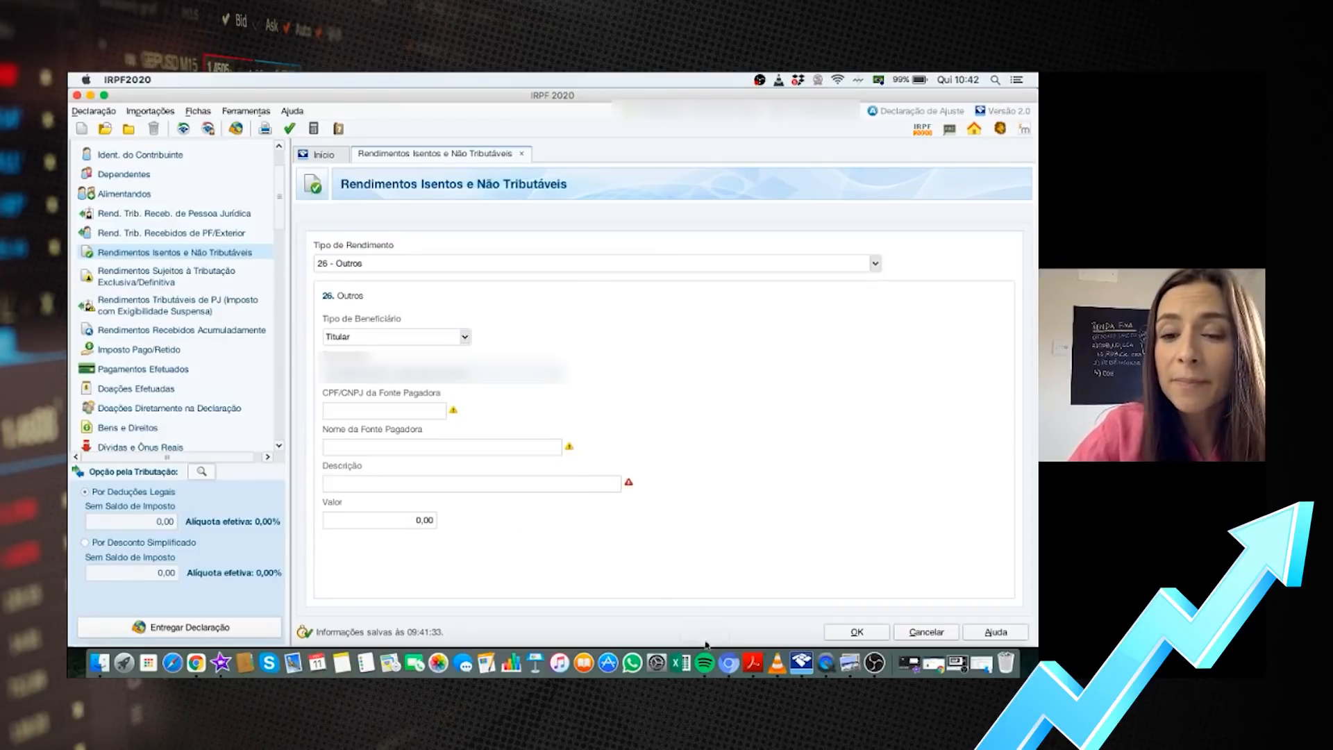
pyautogui.click(850, 663)
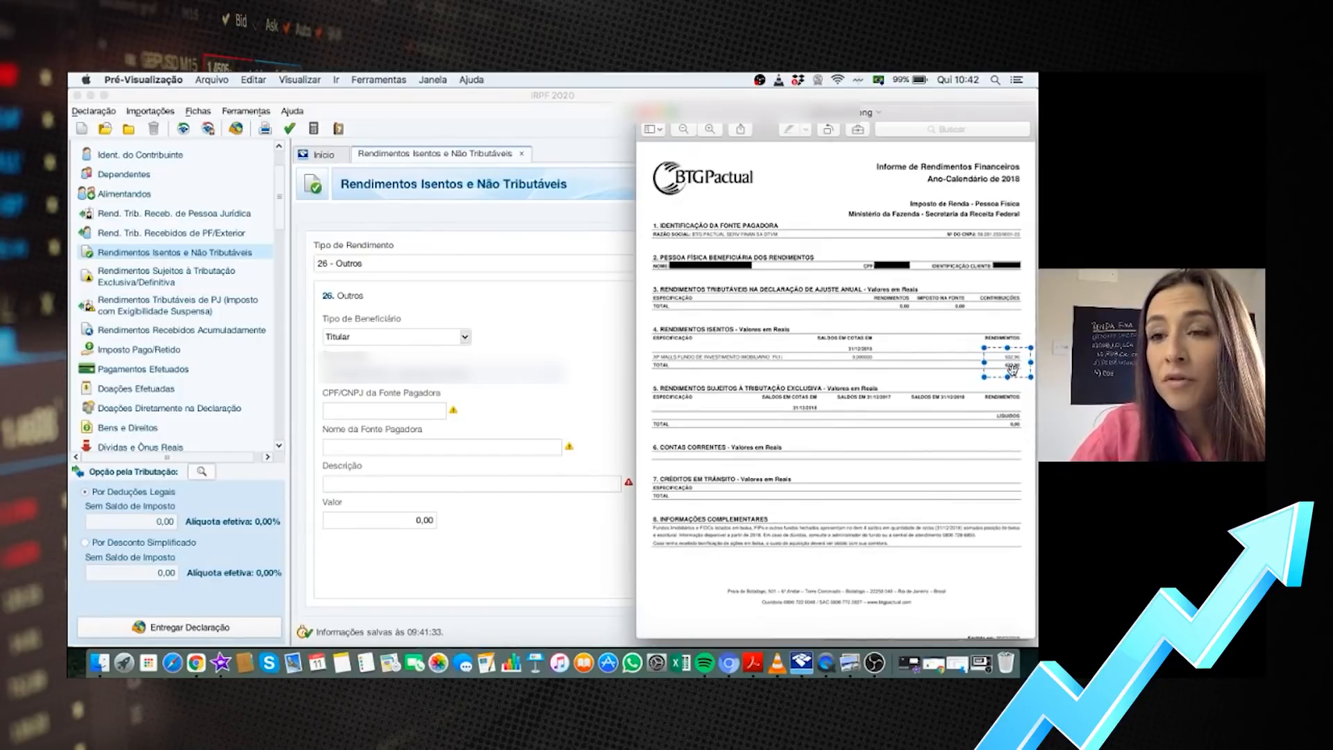
pyautogui.click(390, 377)
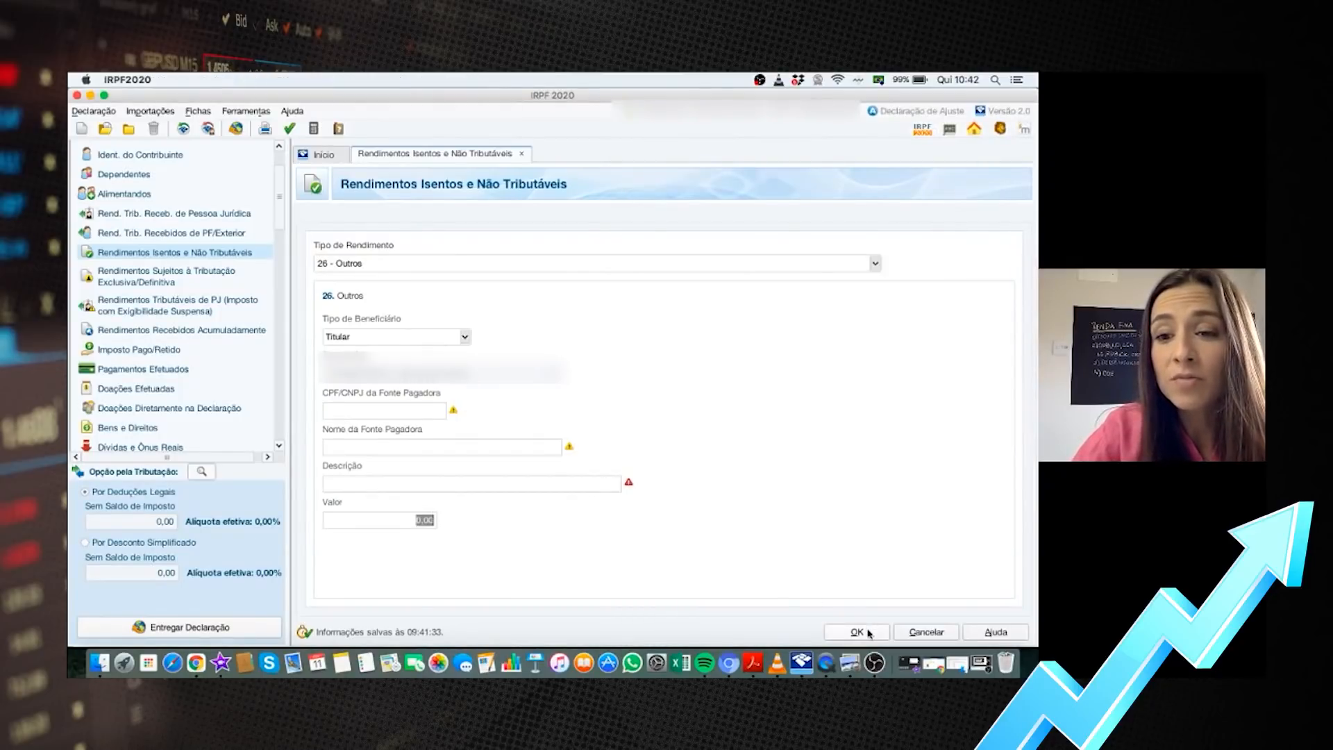
pyautogui.click(859, 632)
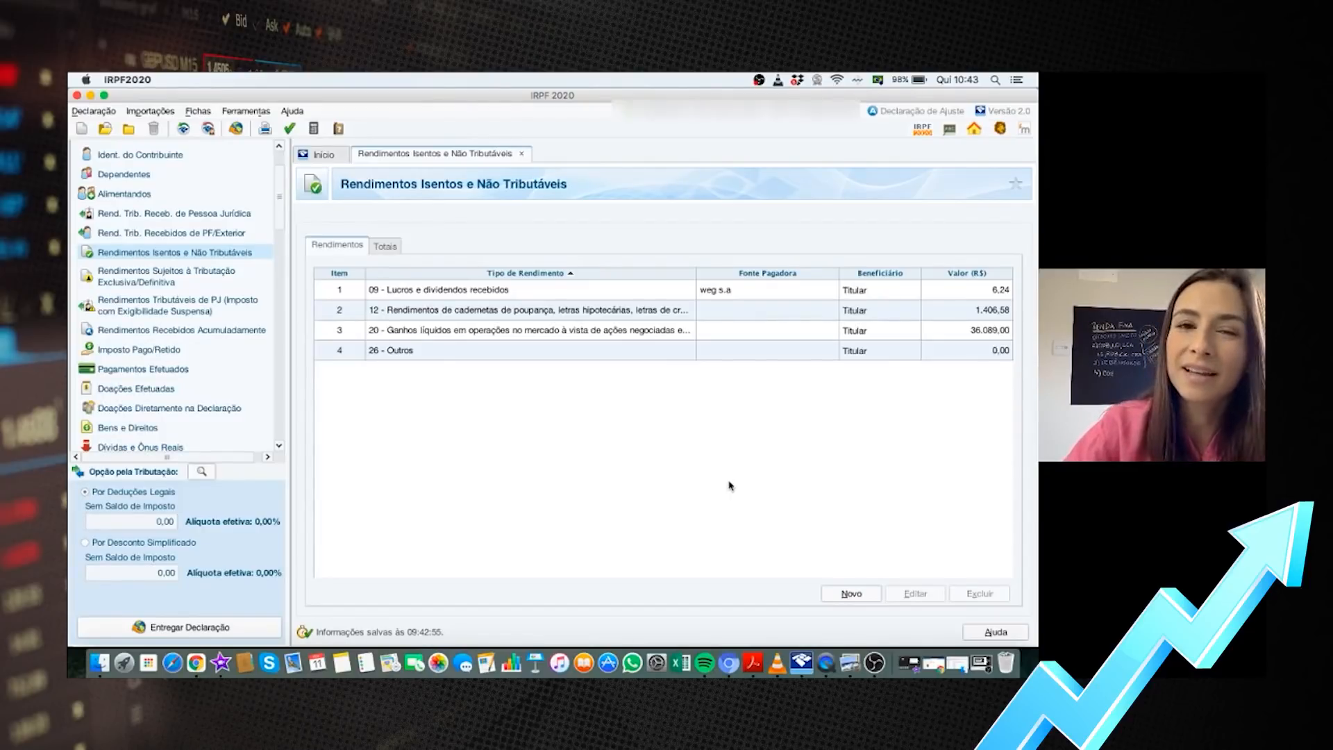
# Expand Renda Variável in the sidebar and open Operações Fundos Invest. Imob
pyautogui.moveTo(280, 211); pyautogui.dragTo(275, 272)
pyautogui.click(127, 327)
pyautogui.click(127, 328)
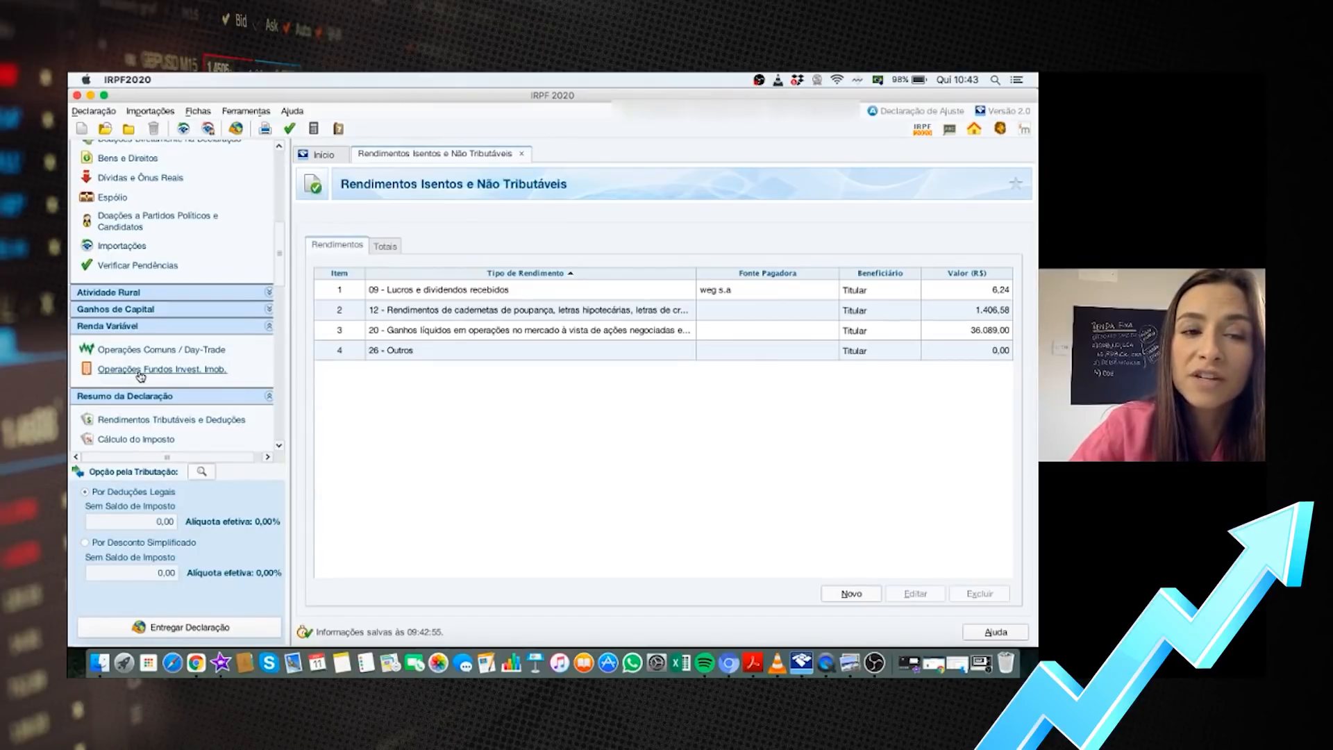
pyautogui.click(141, 372)
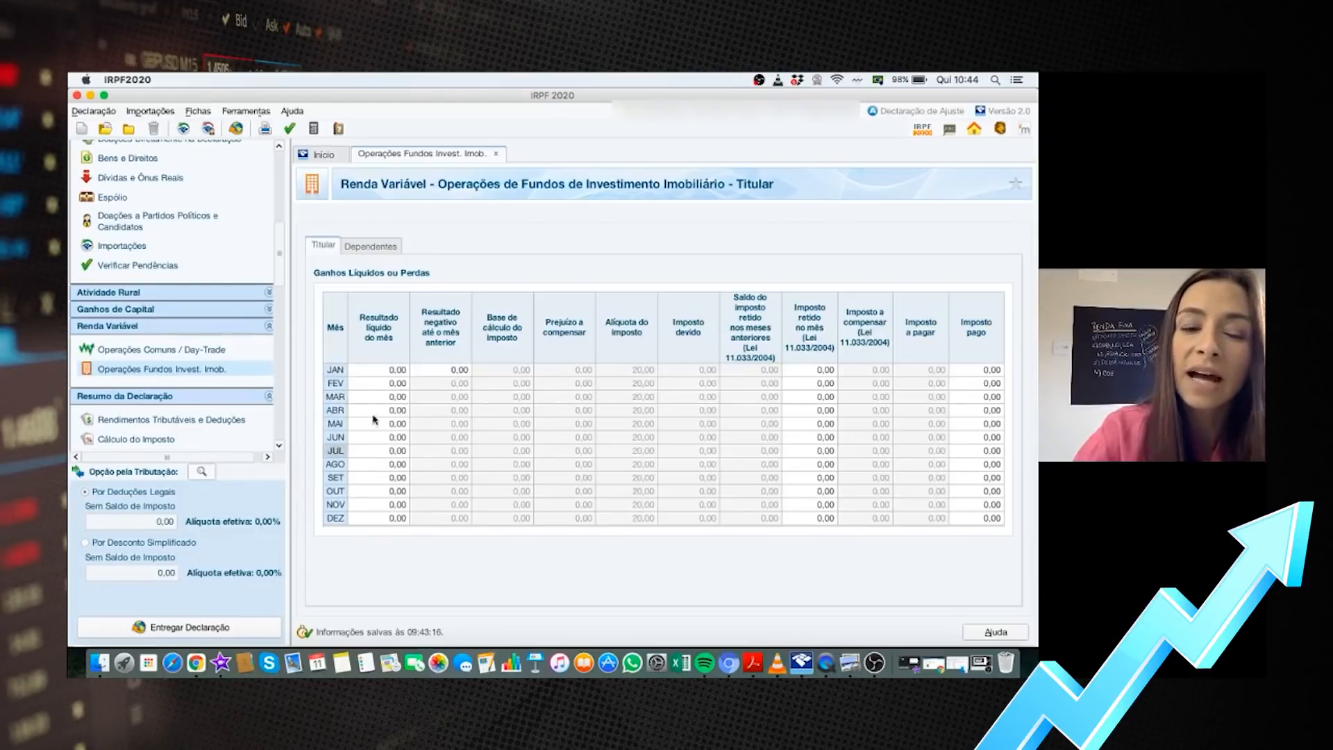
pyautogui.click(384, 372)
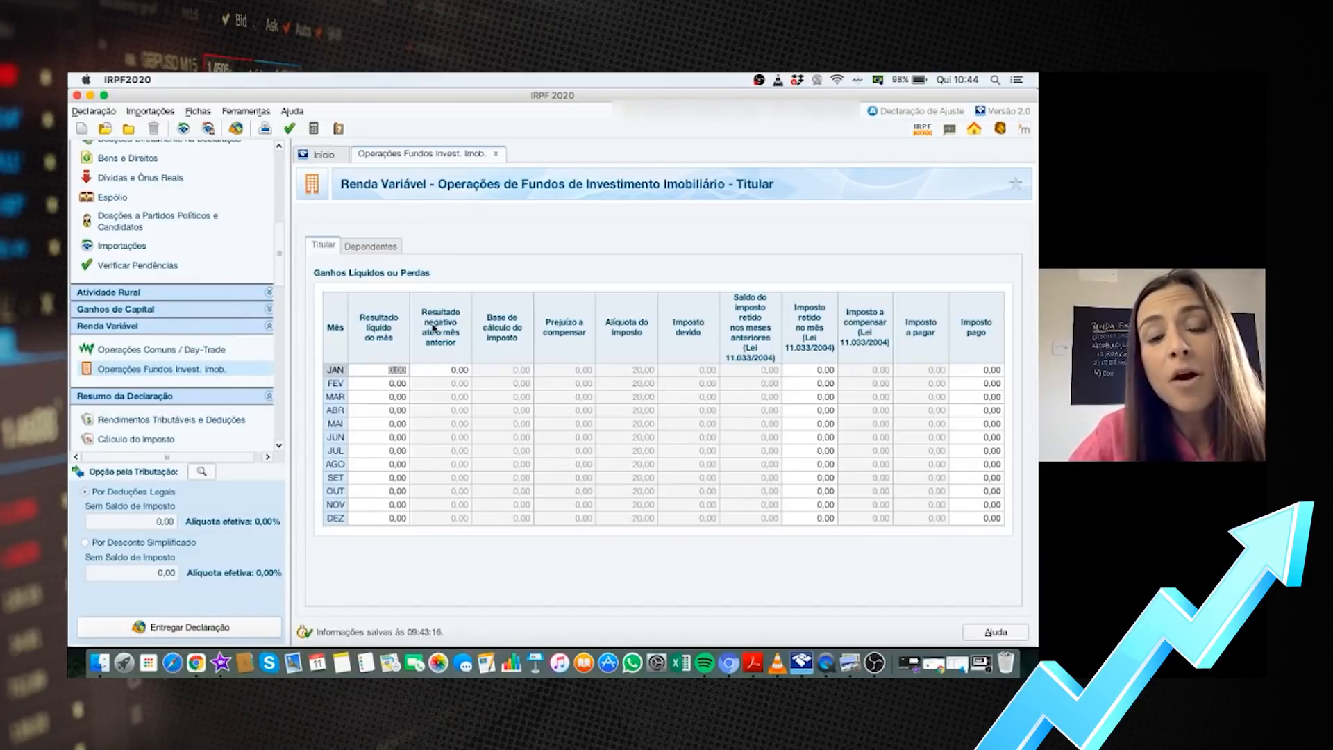
pyautogui.click(447, 372)
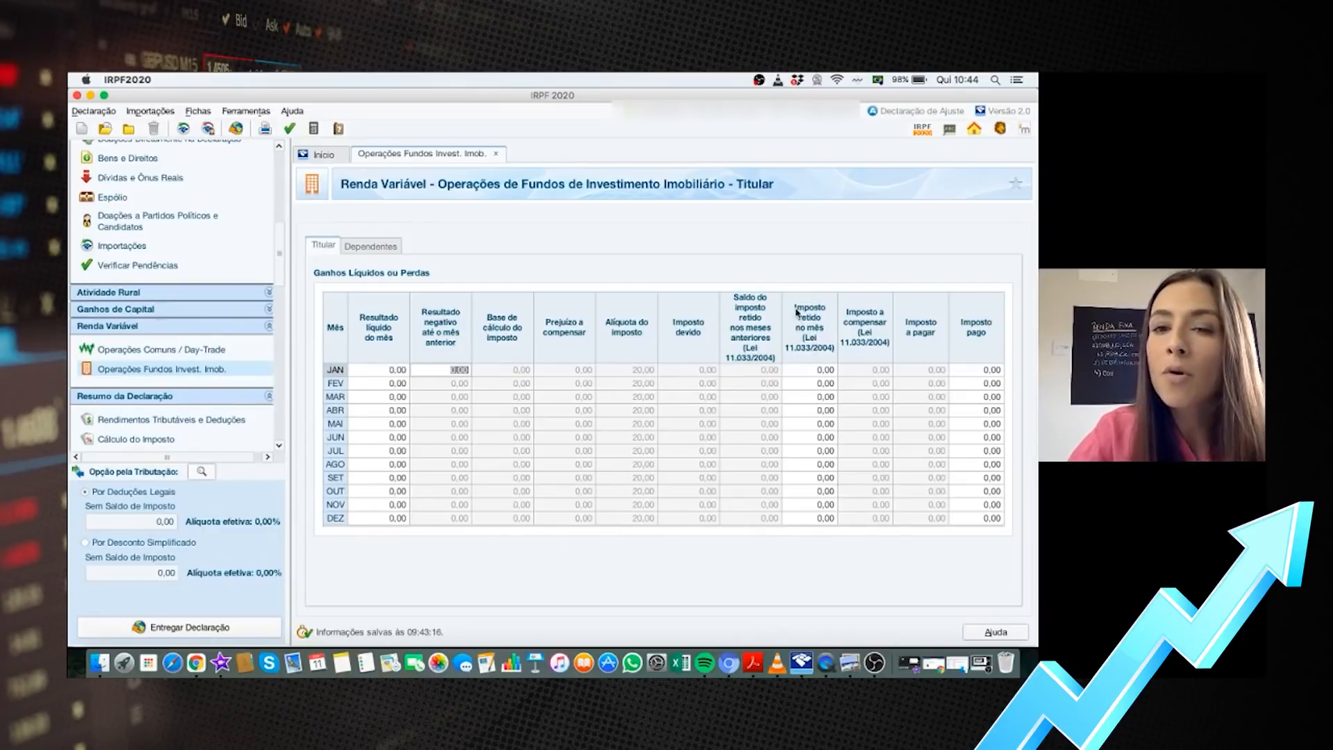
pyautogui.click(807, 370)
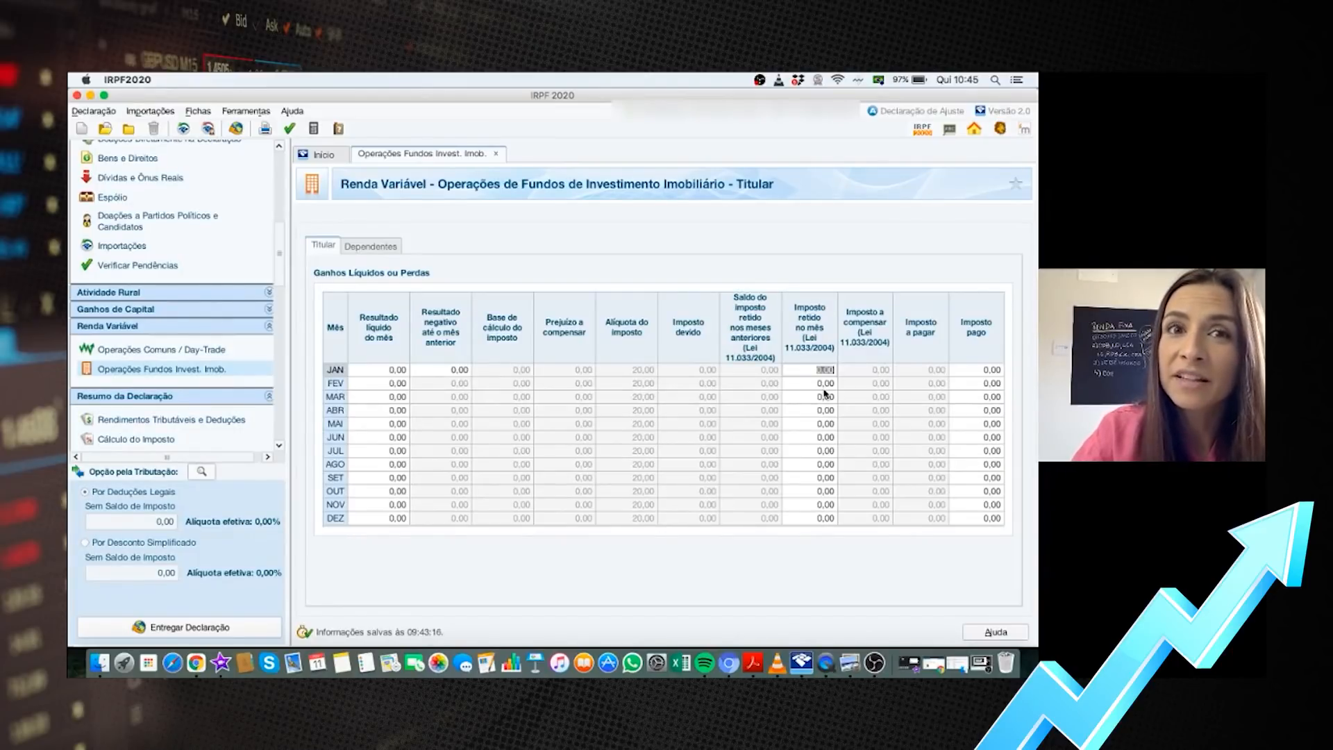
pyautogui.click(985, 370)
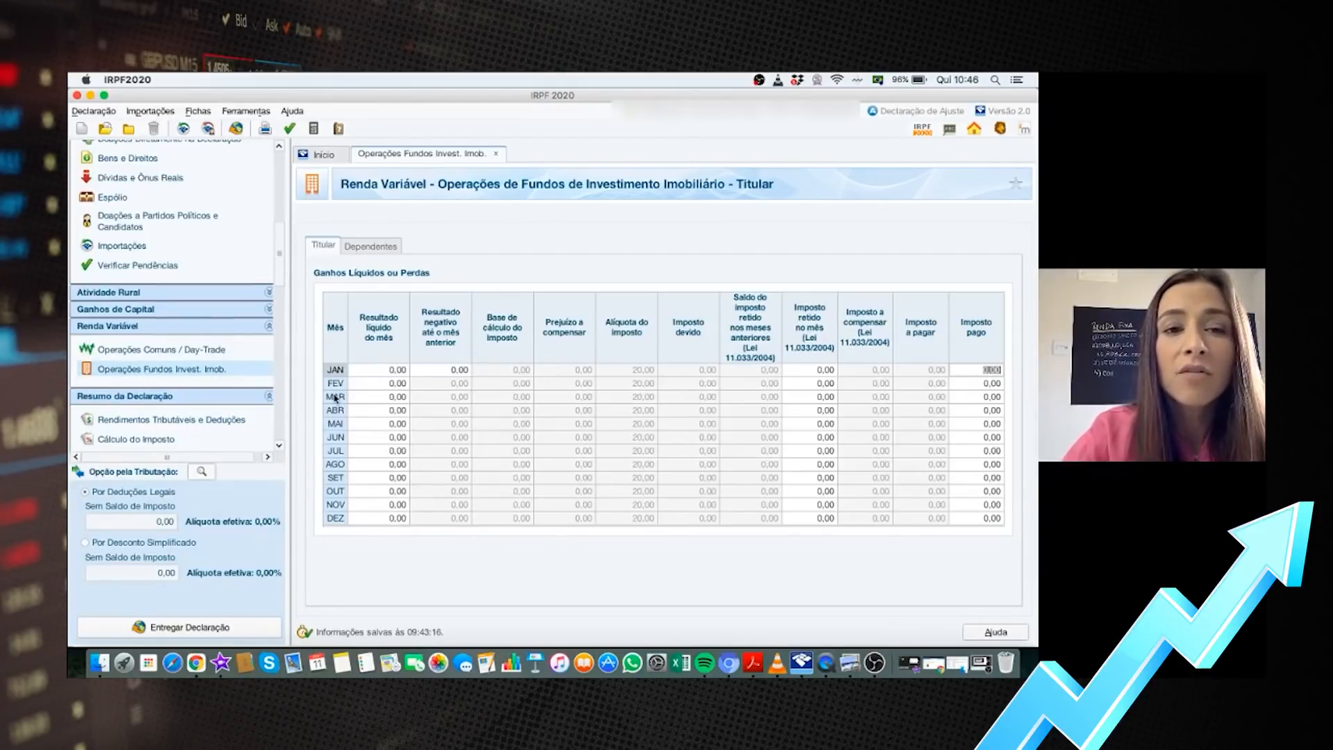
pyautogui.click(386, 370)
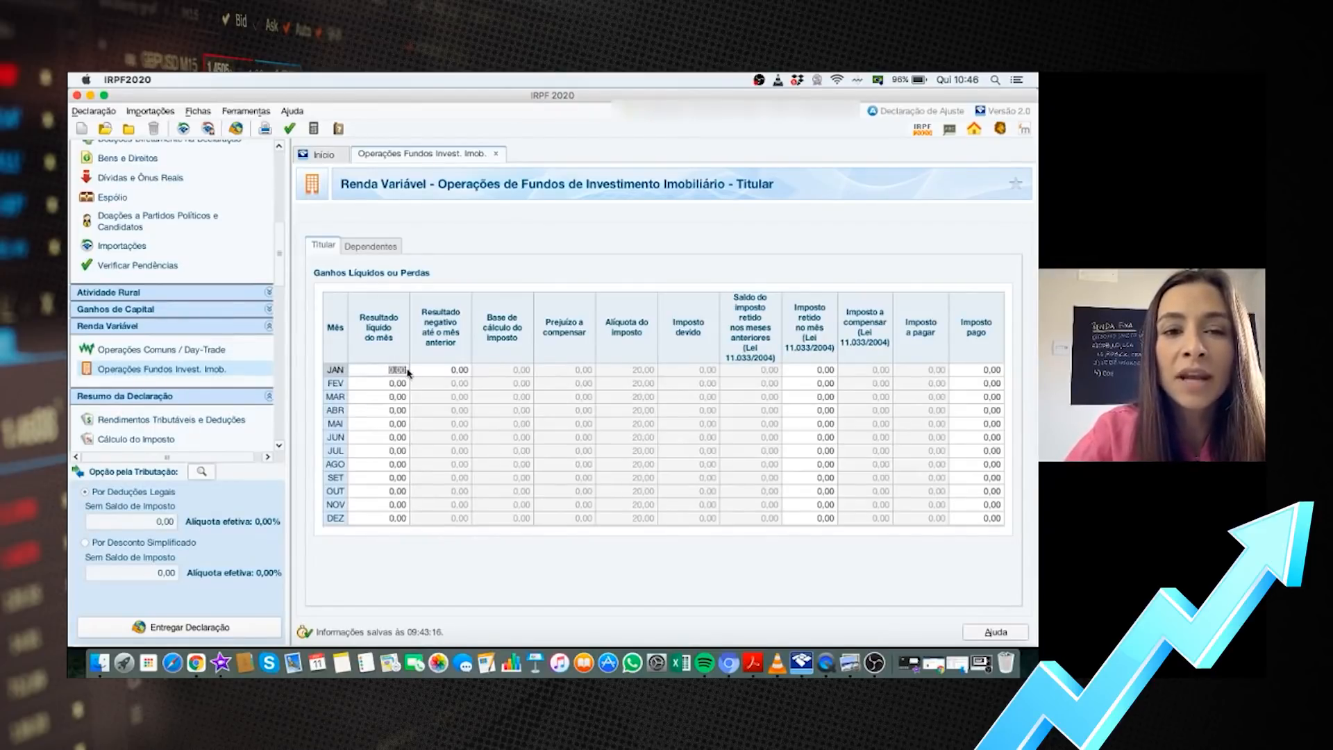
pyautogui.click(410, 467)
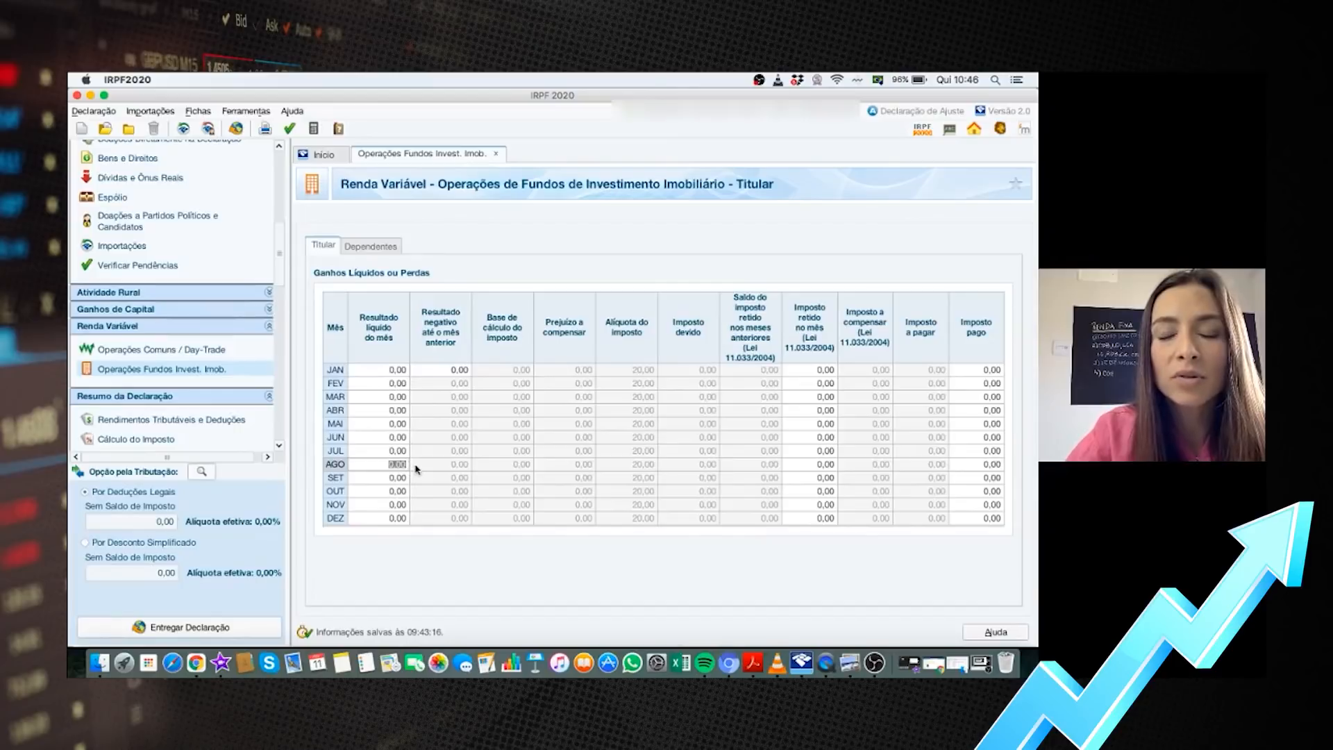